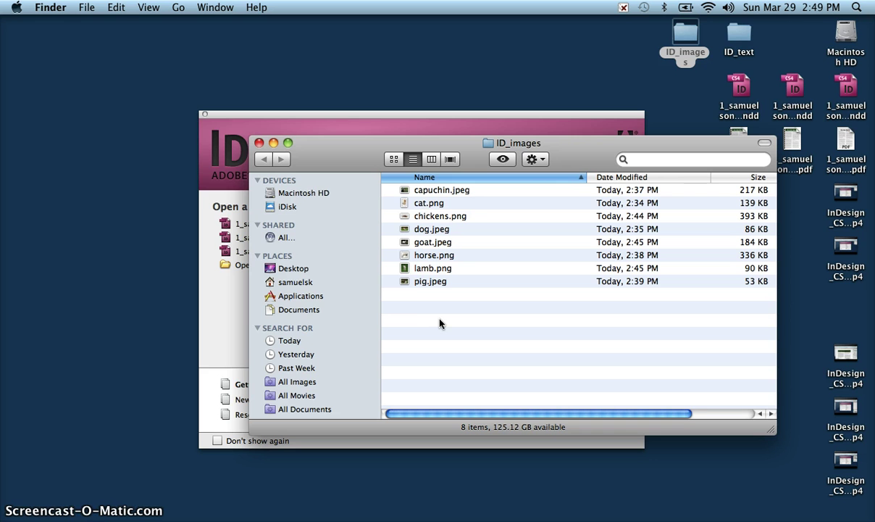
click(318, 149)
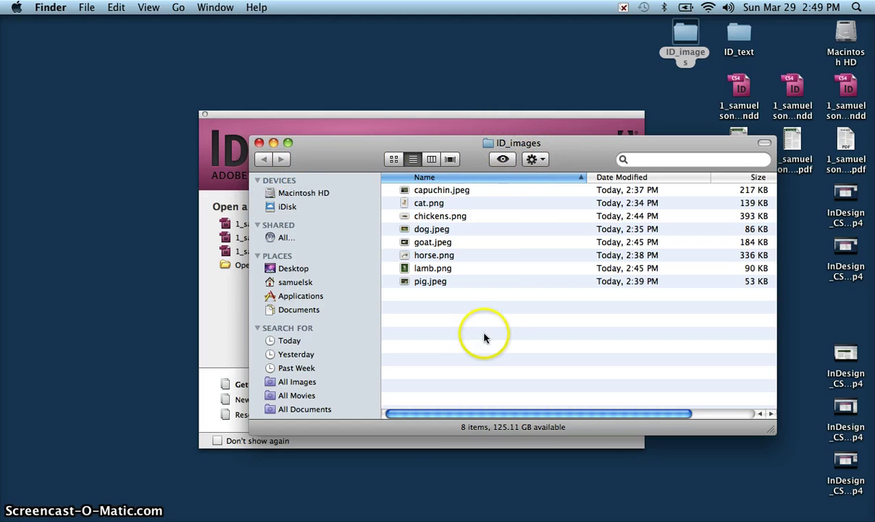
click(447, 265)
drag(447, 265, 437, 206)
click(439, 316)
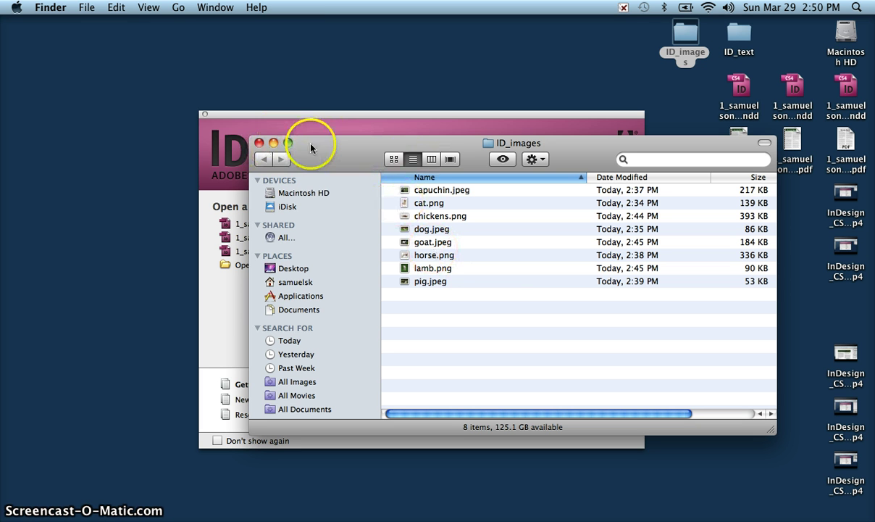
Minimize the ID_images folder window and open the recent master_page document in InDesign
click(274, 143)
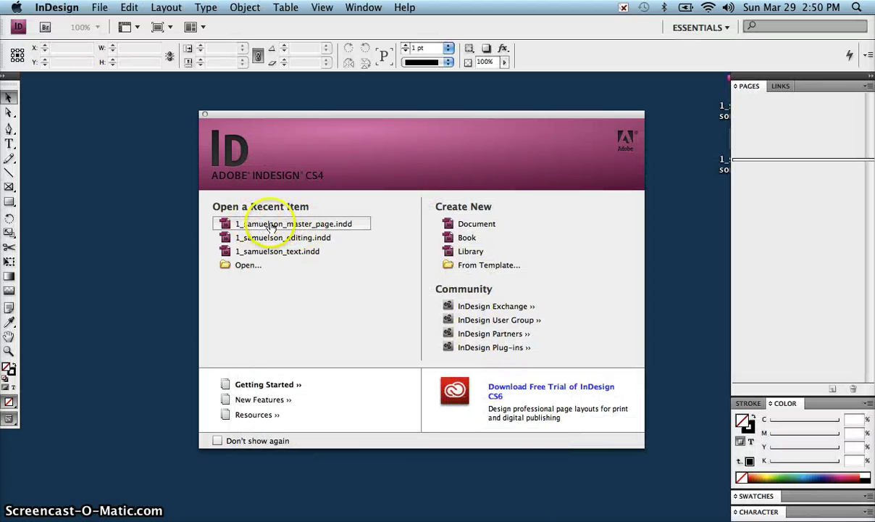
click(290, 224)
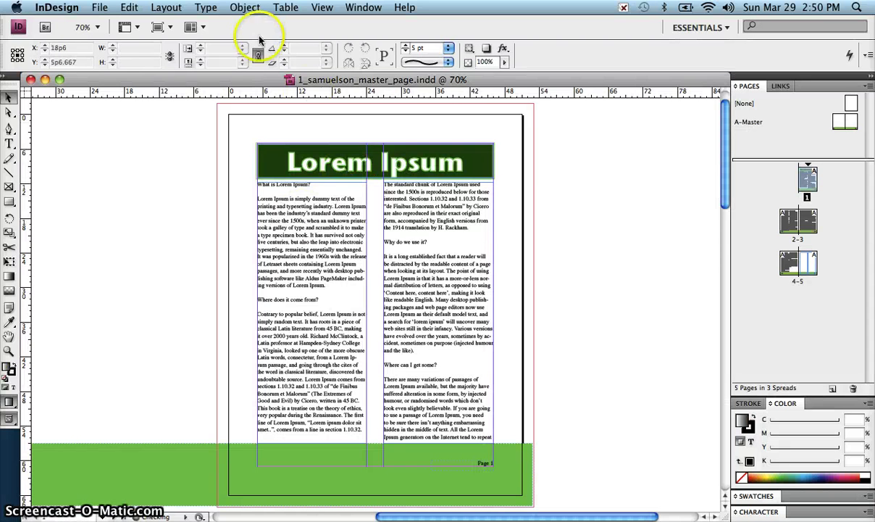
Save the document under a new name on the Desktop, replacing "master_page" in the file name with "images"
click(102, 8)
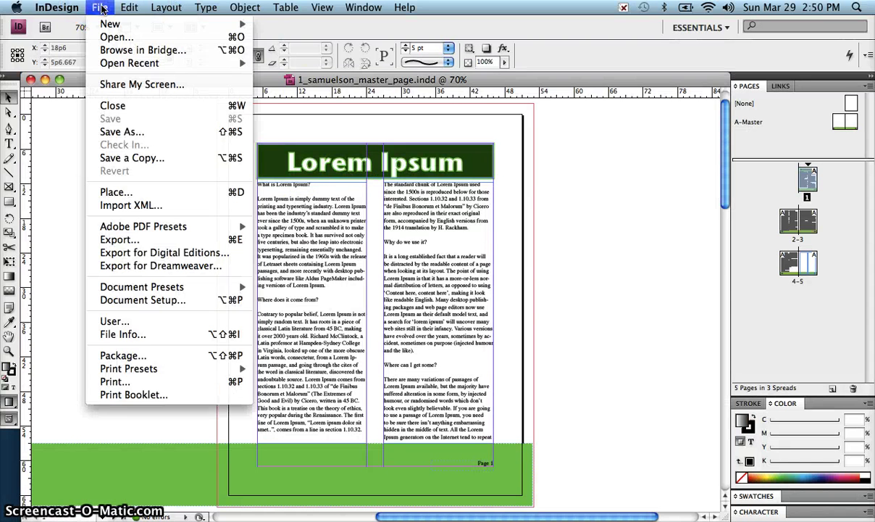
click(117, 131)
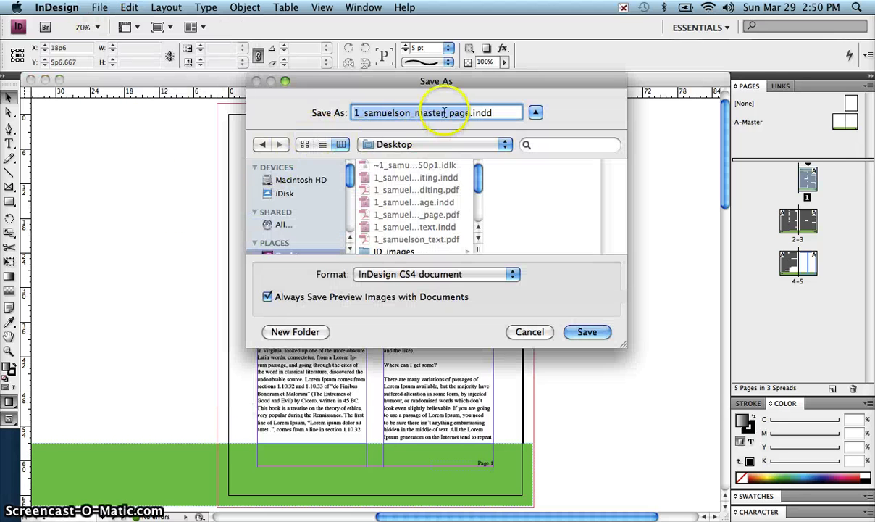
drag(414, 112, 466, 112)
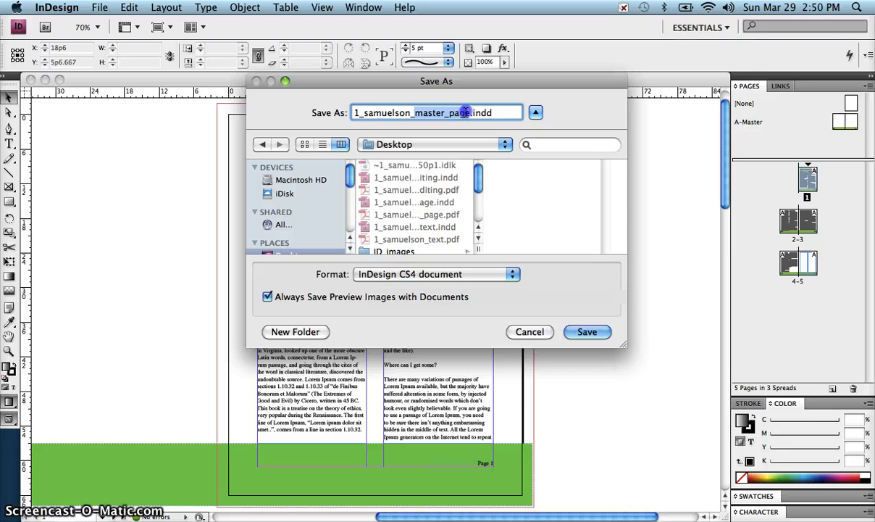
click(520, 117)
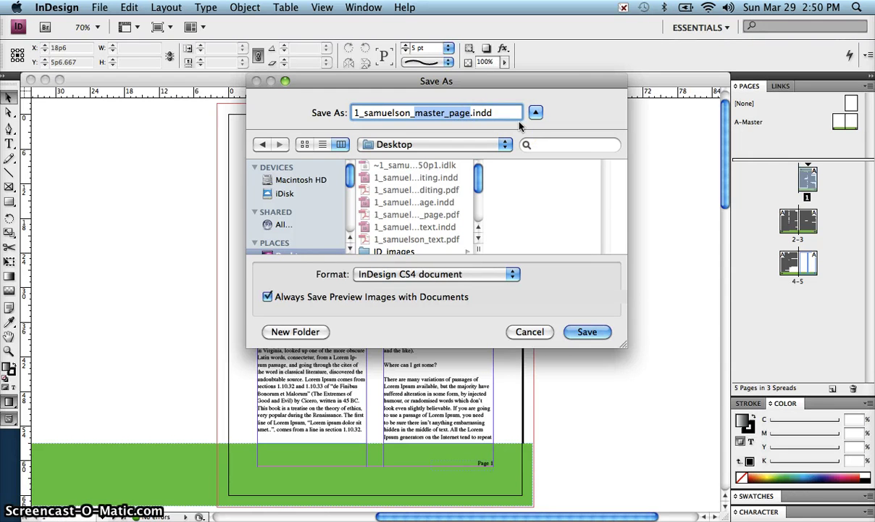
text(images)
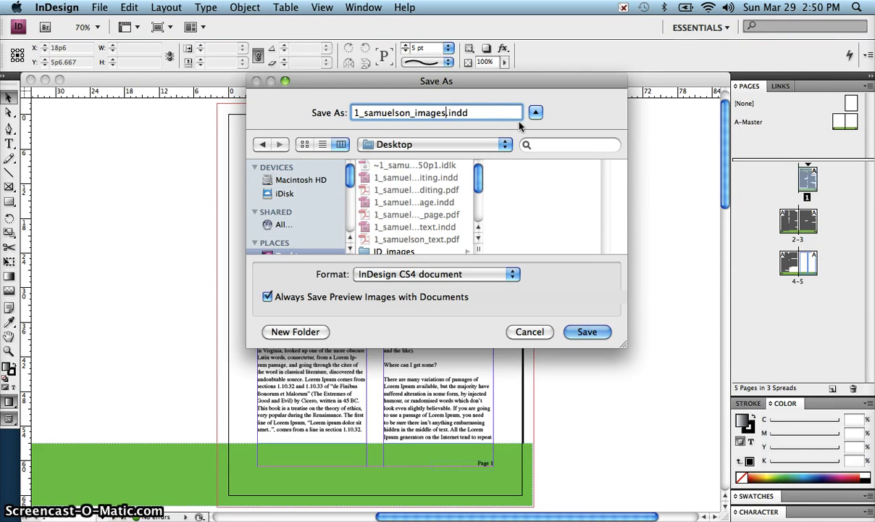
key(Escape)
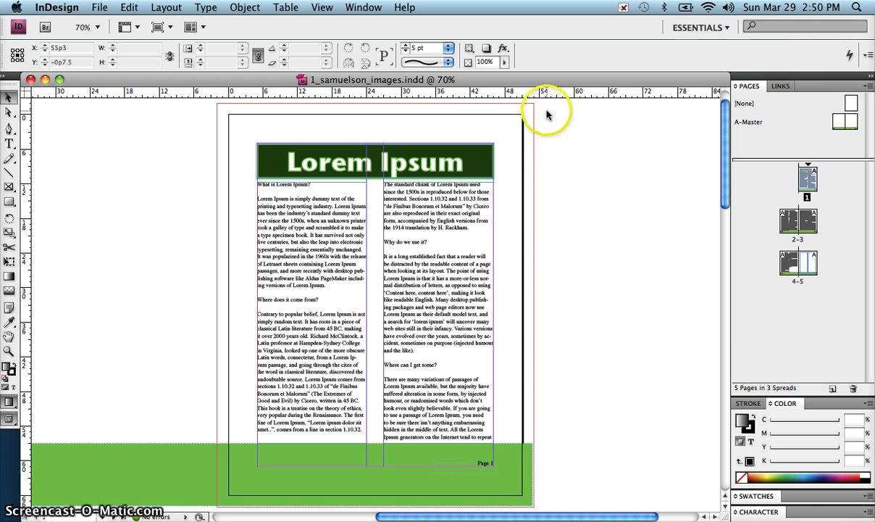
Bring page 1 into view and look at the available frame tool variants
double_click(804, 181)
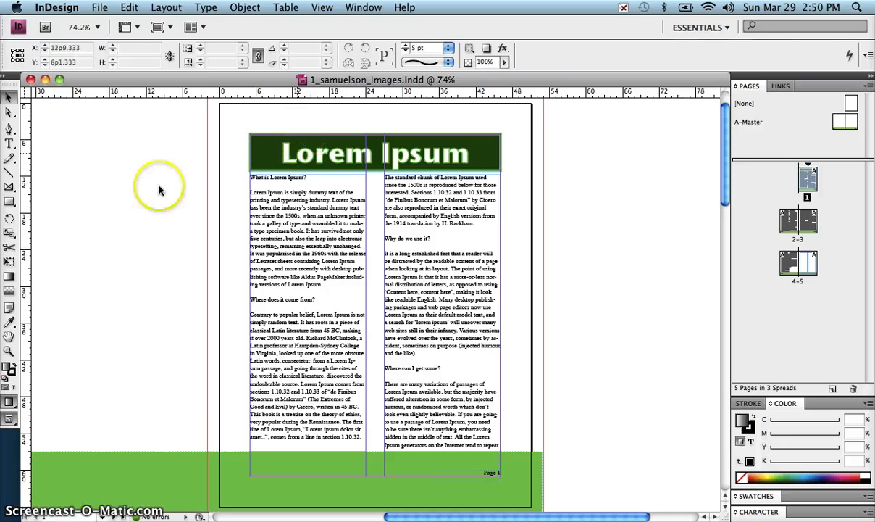
alt+click(10, 187)
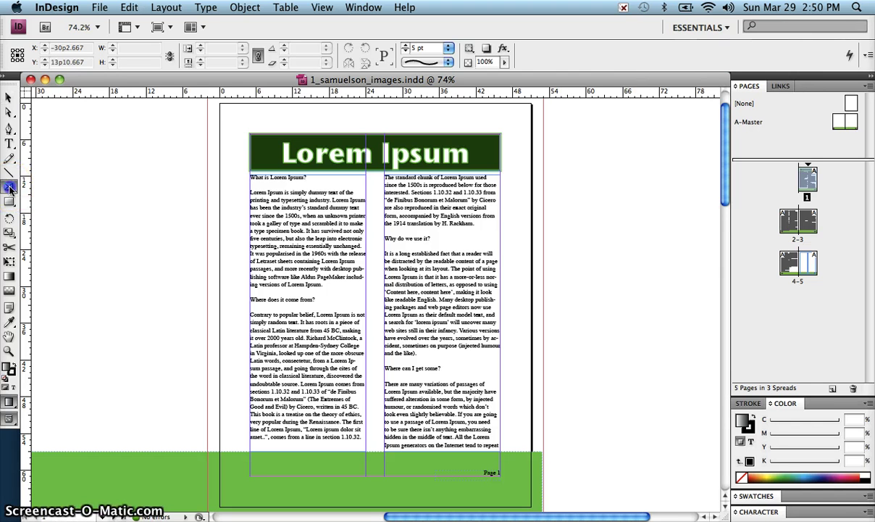
drag(9, 187, 103, 136)
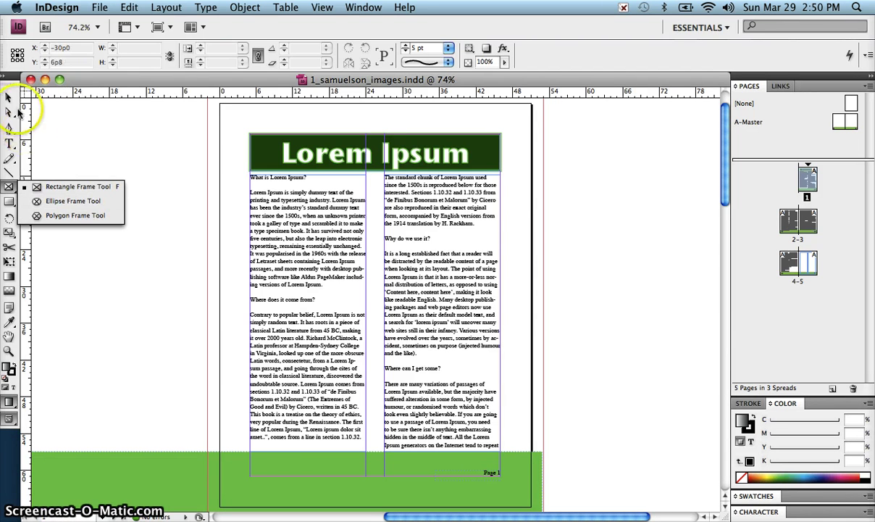
click(9, 97)
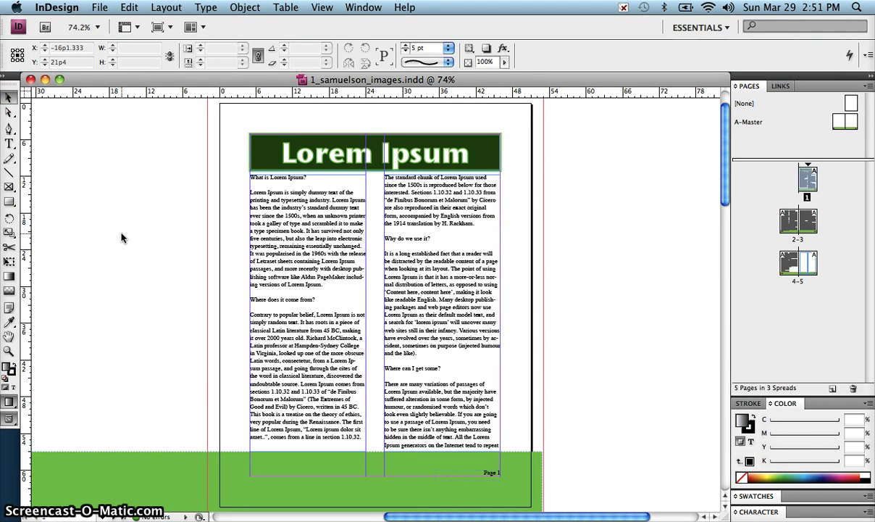
click(299, 163)
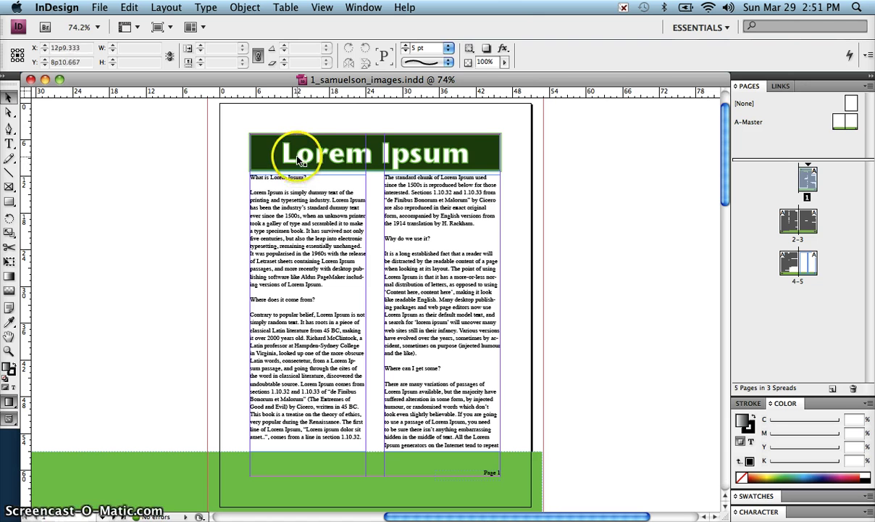
Show the Layers panel and dock it in the same group as Pages and Links
click(363, 7)
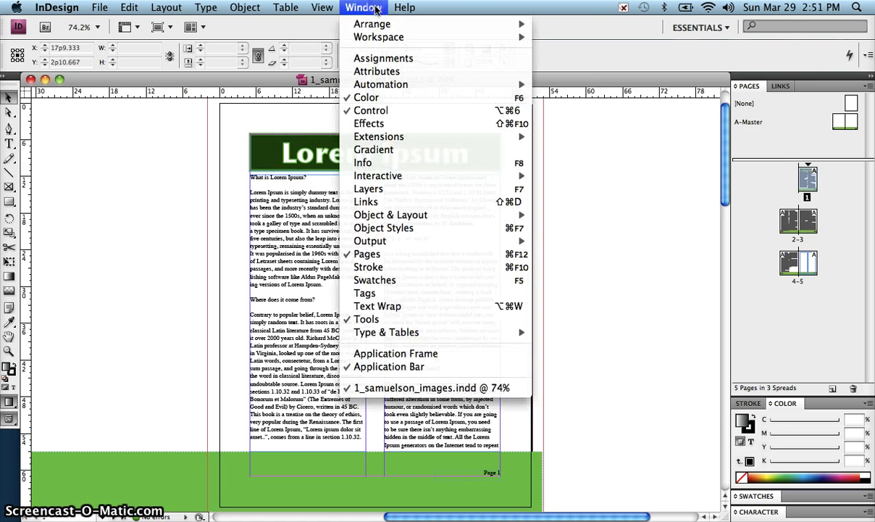
click(371, 190)
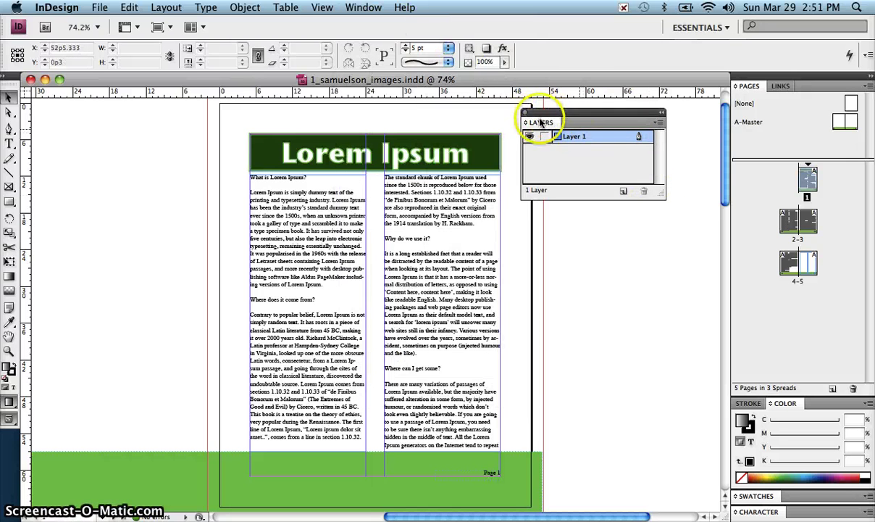
drag(536, 120, 800, 84)
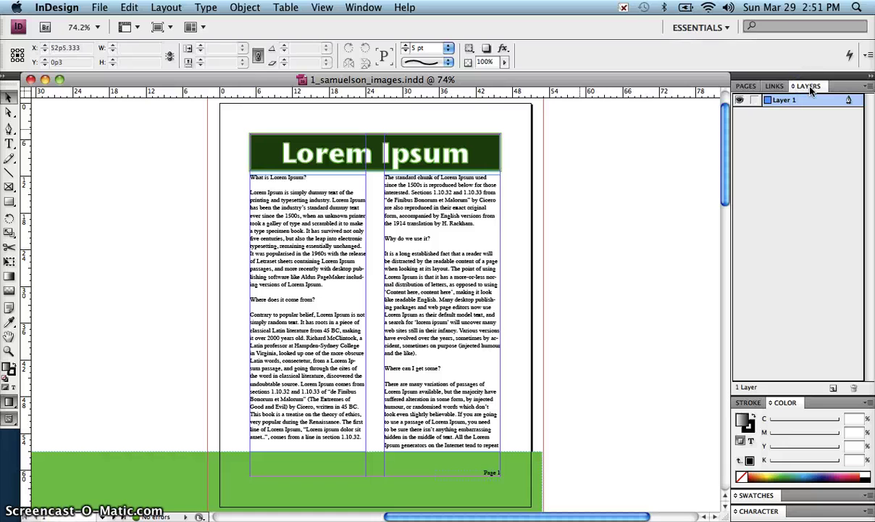
drag(806, 89, 787, 105)
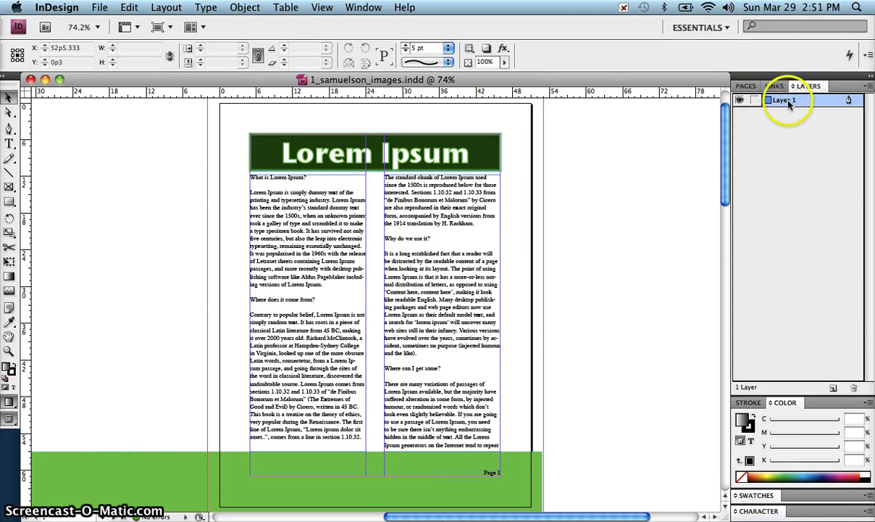
Create a new layer named "images" above Layer 1 and lock Layer 1
click(832, 389)
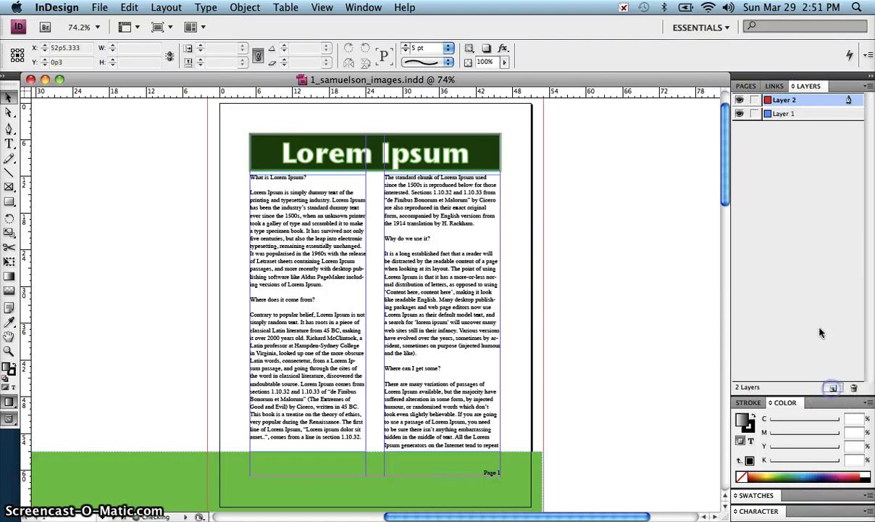
double_click(784, 101)
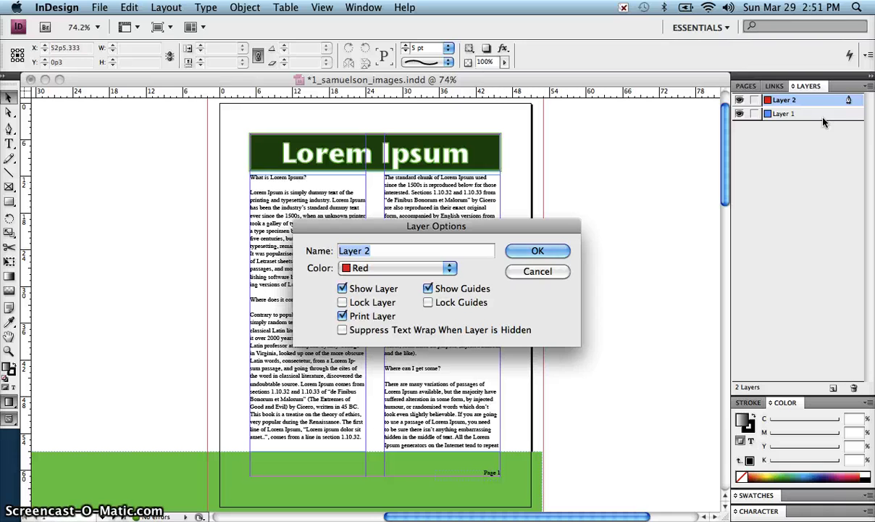
text(images)
key(Return)
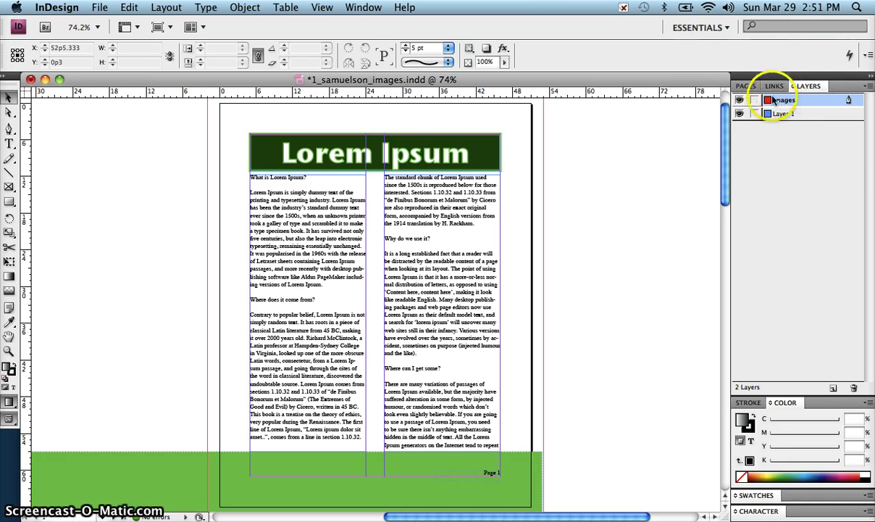
click(754, 114)
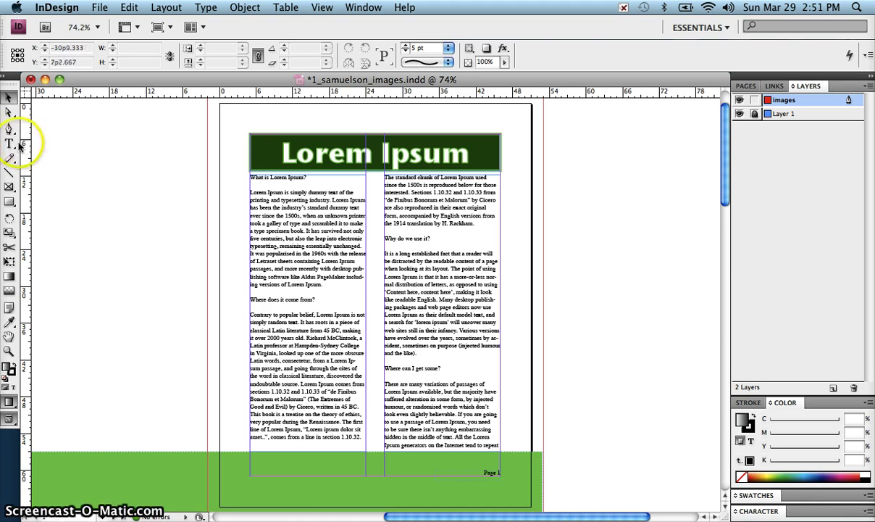
Draw a square rectangle frame about 13p7 wide and high over the middle of page 1's first text column
click(9, 187)
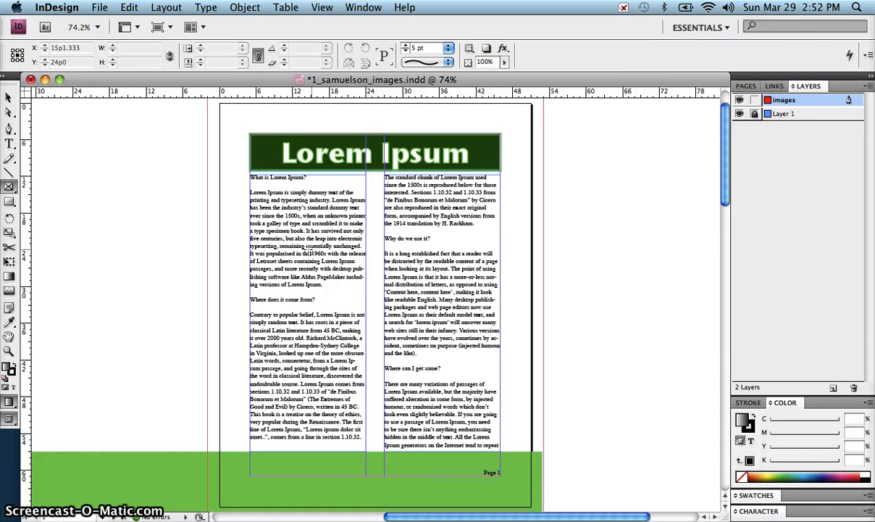
click(290, 243)
drag(290, 246, 374, 323)
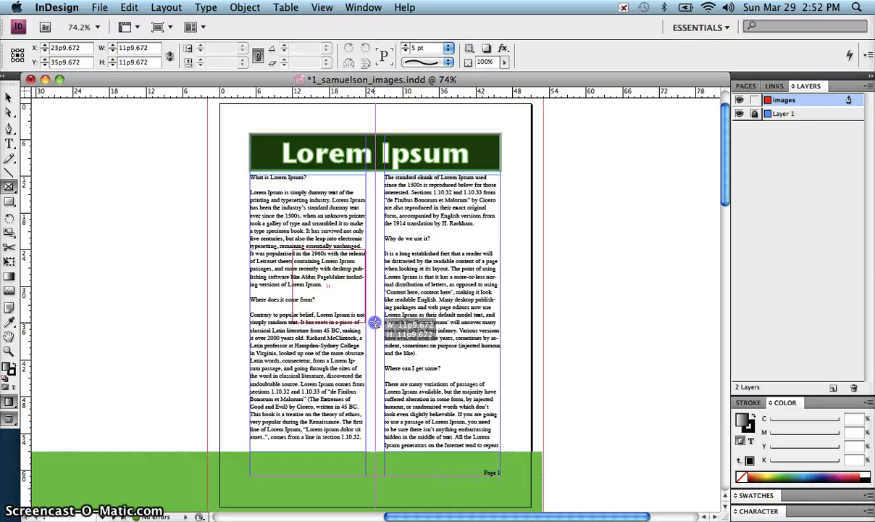
drag(374, 323, 380, 327)
drag(384, 328, 388, 332)
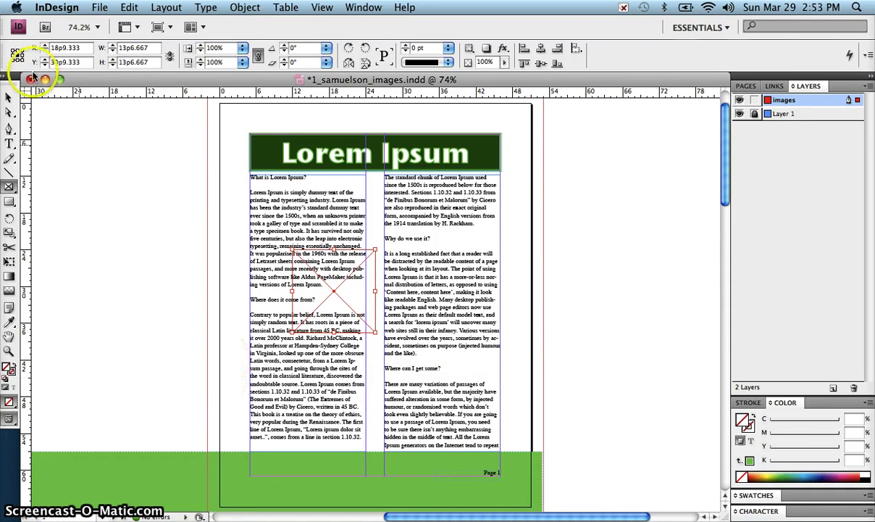
Duplicate the square frame and position the copy over the lower part of the second column, centred at about X 32p3, Y 49p7
click(8, 96)
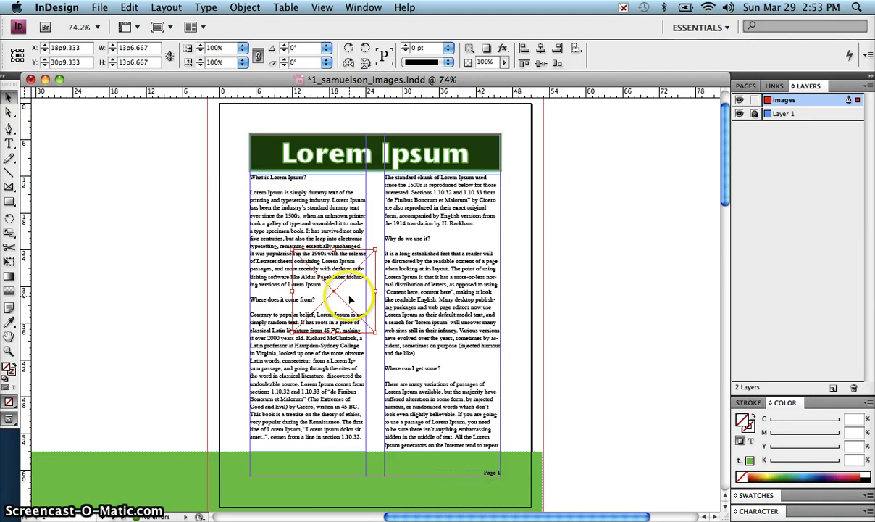
drag(347, 297, 490, 400)
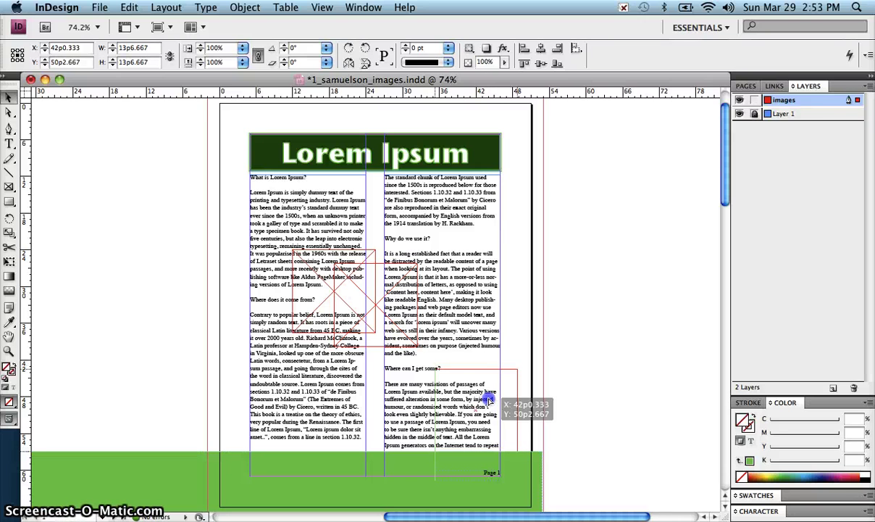
drag(490, 399, 494, 401)
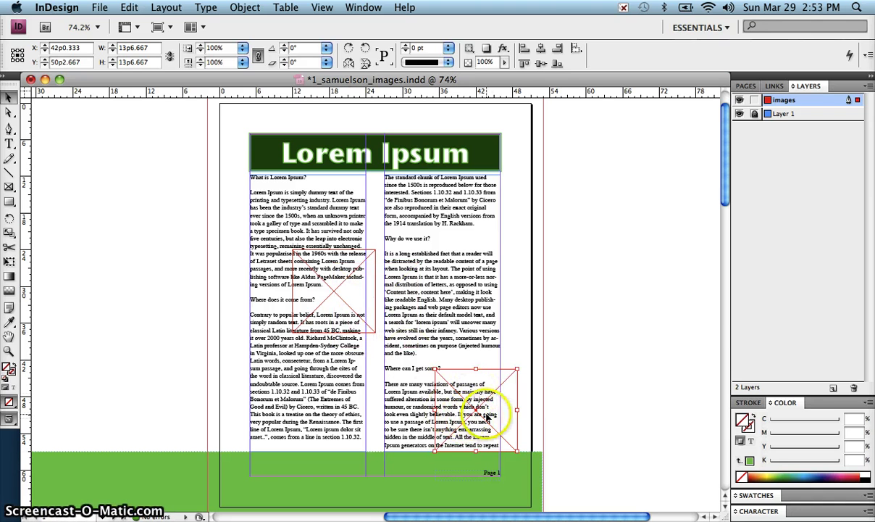
drag(474, 415, 416, 410)
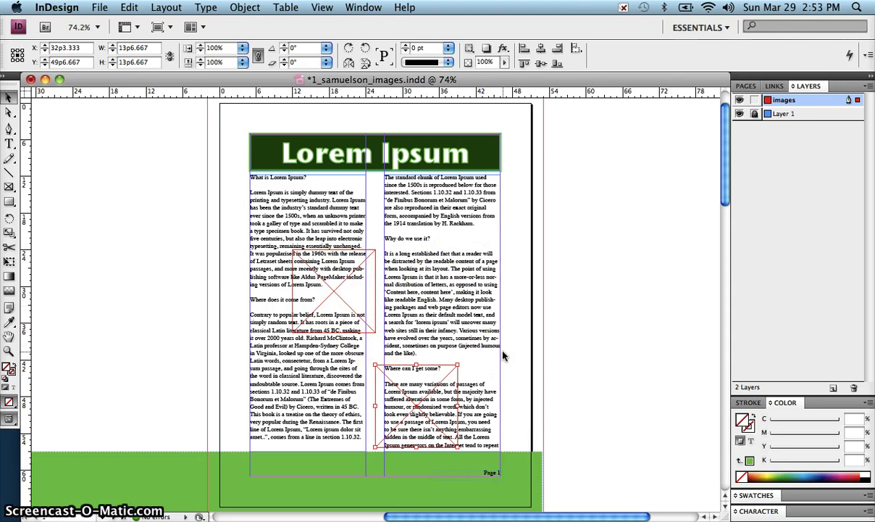
click(561, 300)
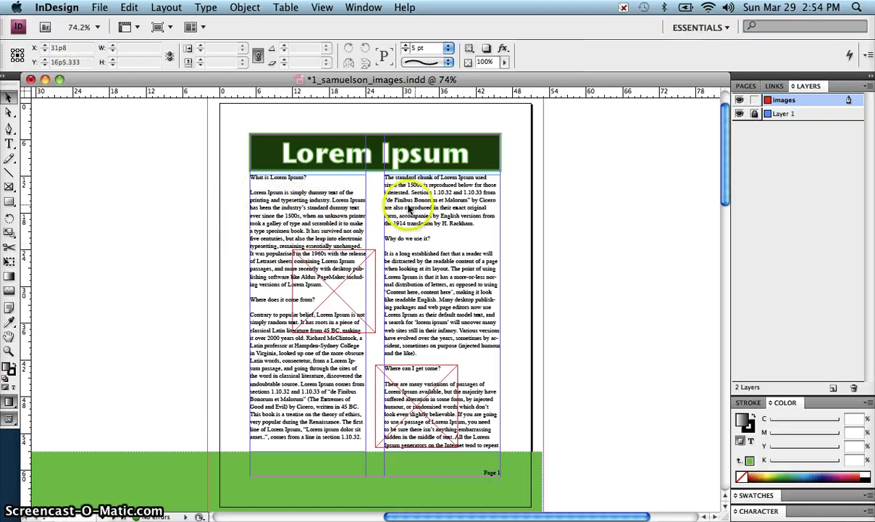
Load goat.jpeg and lamb.png together from the ID_images folder for placing
click(100, 7)
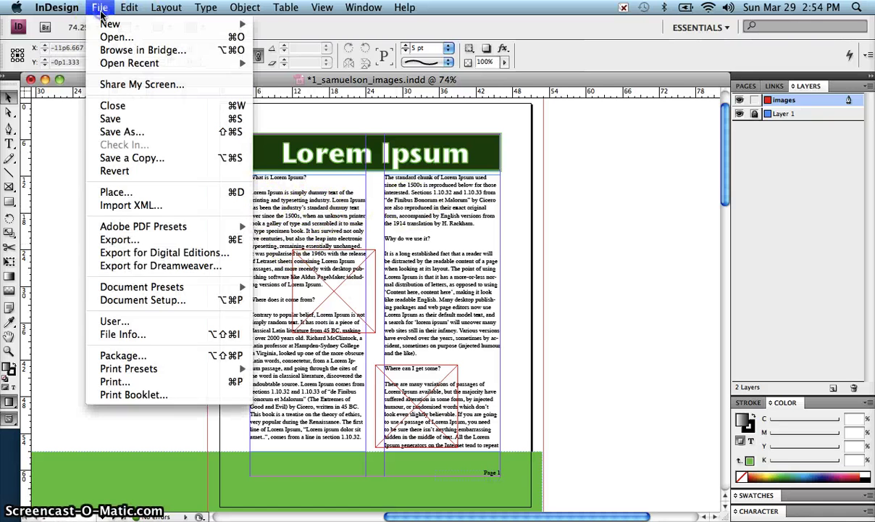
click(127, 193)
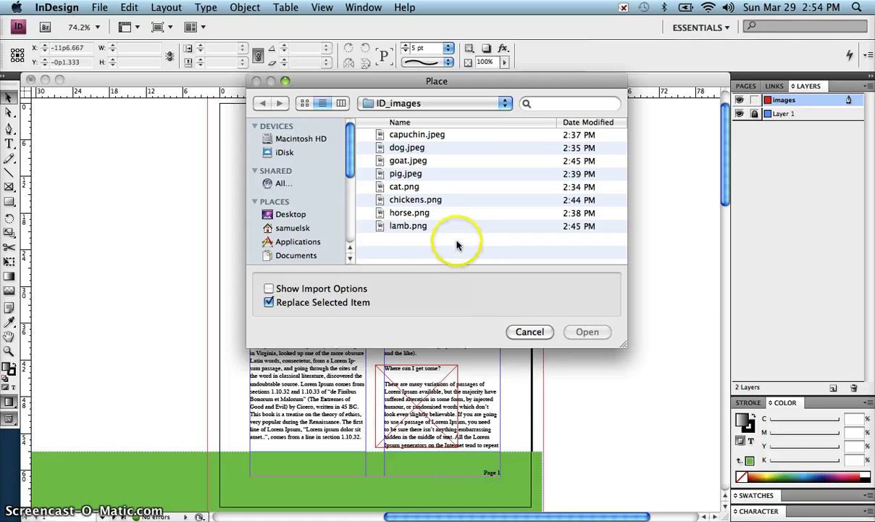
click(409, 227)
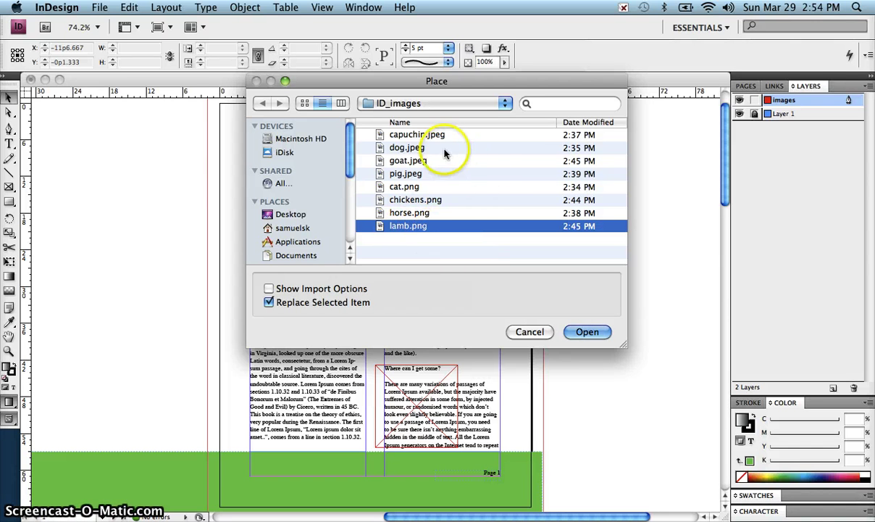
super+click(421, 160)
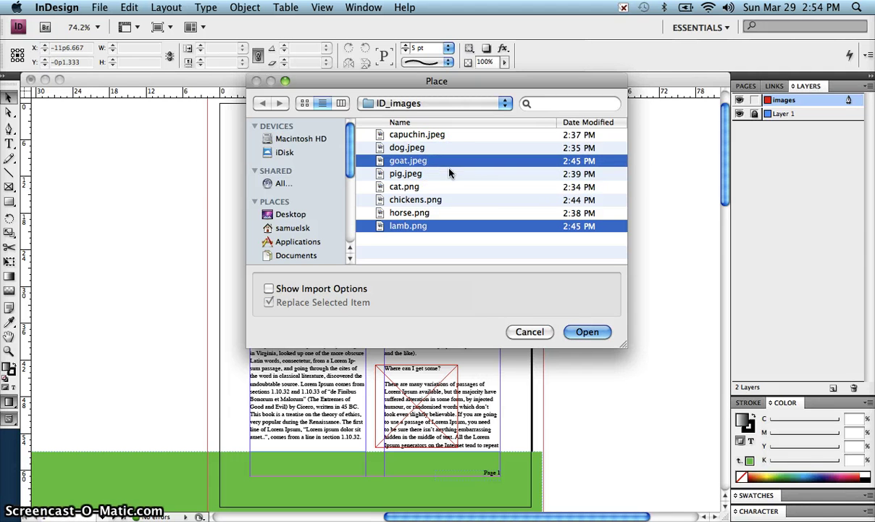
click(605, 333)
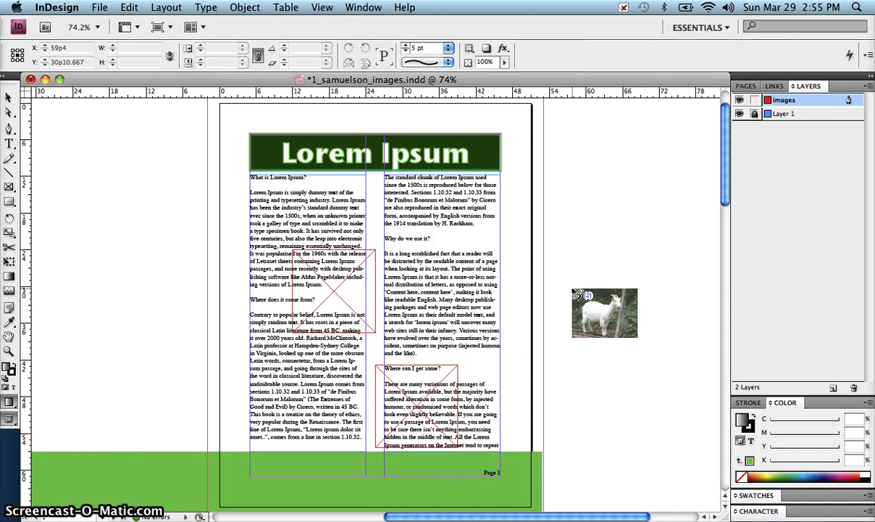
Switch the loaded place cursor from the goat picture to the lamb picture
scroll(583, 294, up, 2)
scroll(583, 294, right, 2)
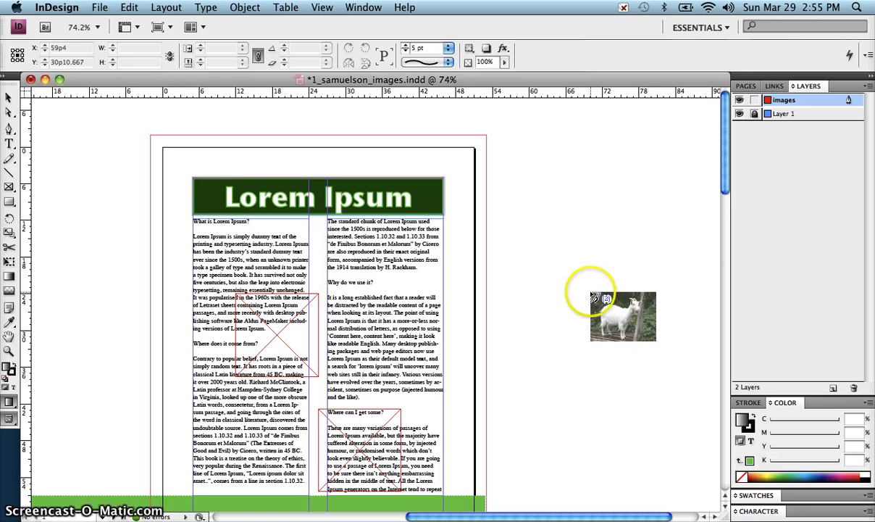
scroll(591, 296, down, 5)
scroll(591, 296, left, 1)
scroll(591, 296, up, 5)
scroll(590, 296, left, 1)
key(Right)
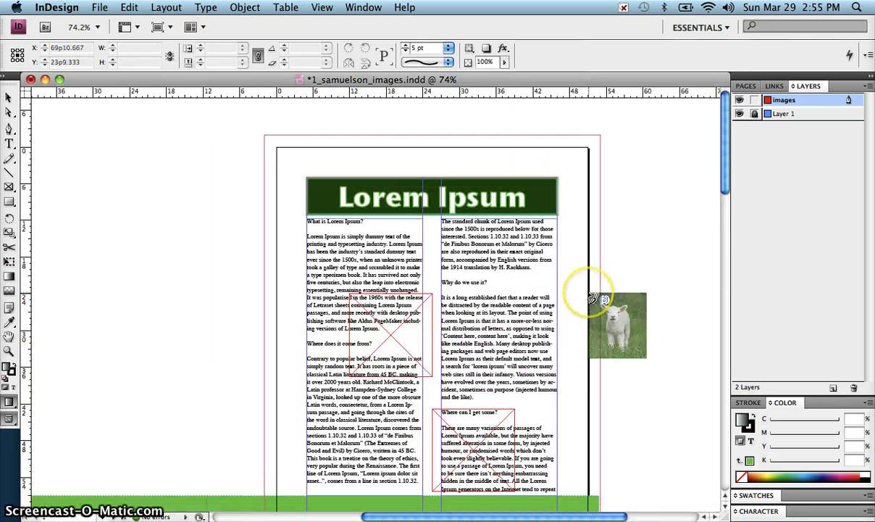
Place the lamb picture on the pasteboard beside page 1 and undo that placement
scroll(591, 296, down, 2)
scroll(584, 296, down, 2)
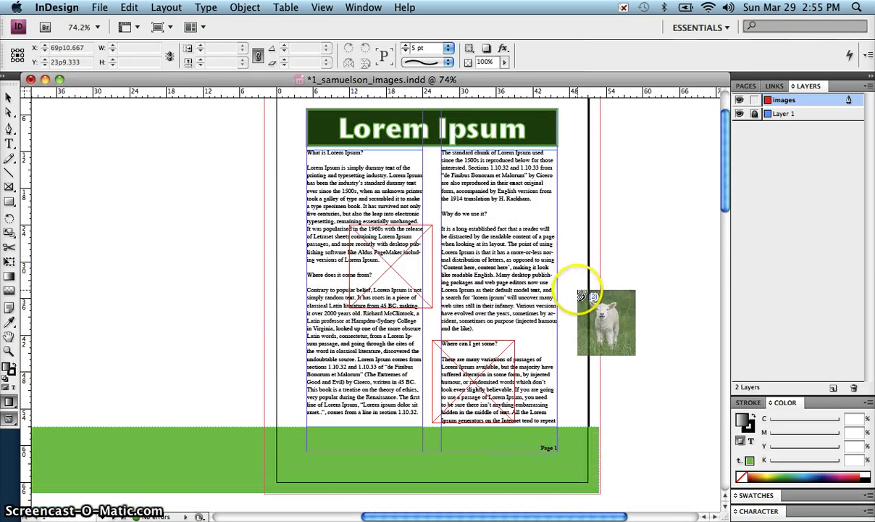
scroll(592, 295, right, 2)
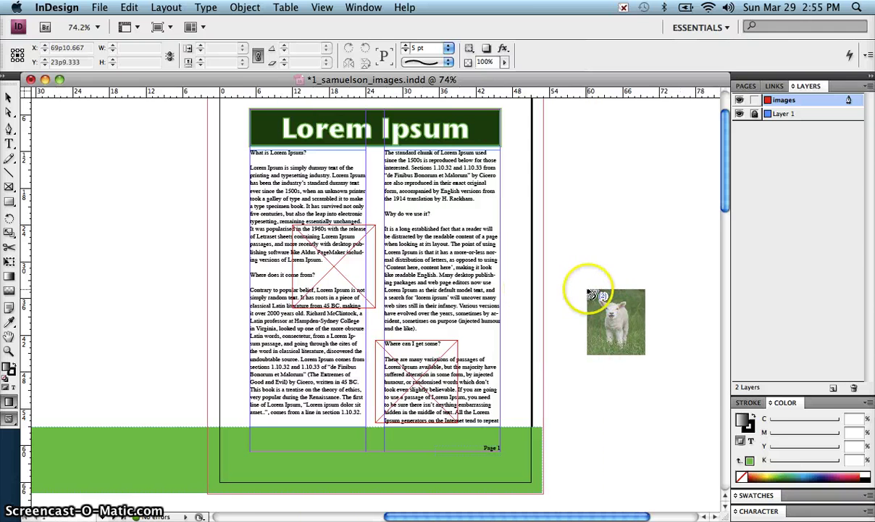
click(589, 292)
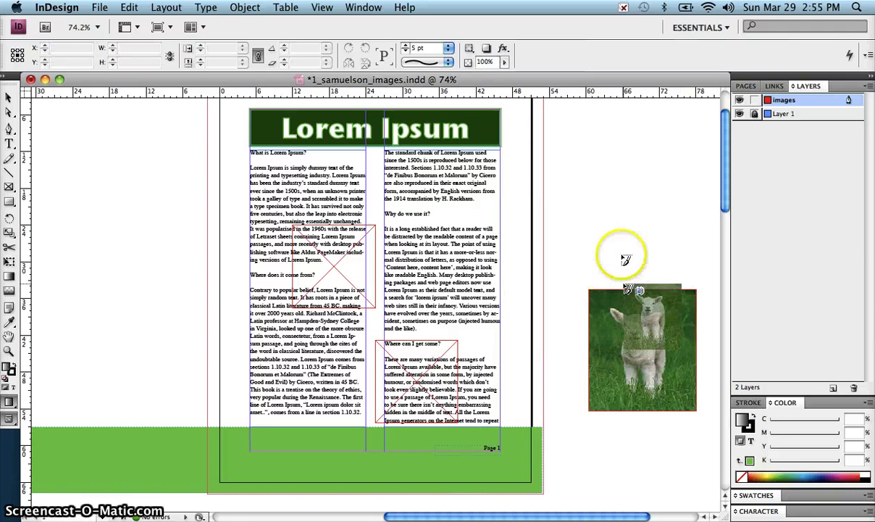
key(super+z)
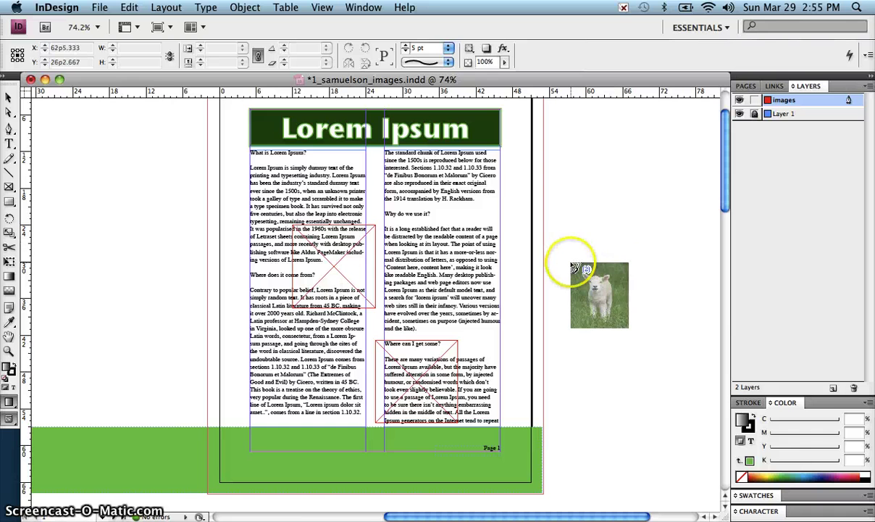
Place the lamb picture into the first-column frame and the goat picture into the second-column frame
scroll(576, 268, up, 3)
scroll(576, 268, left, 2)
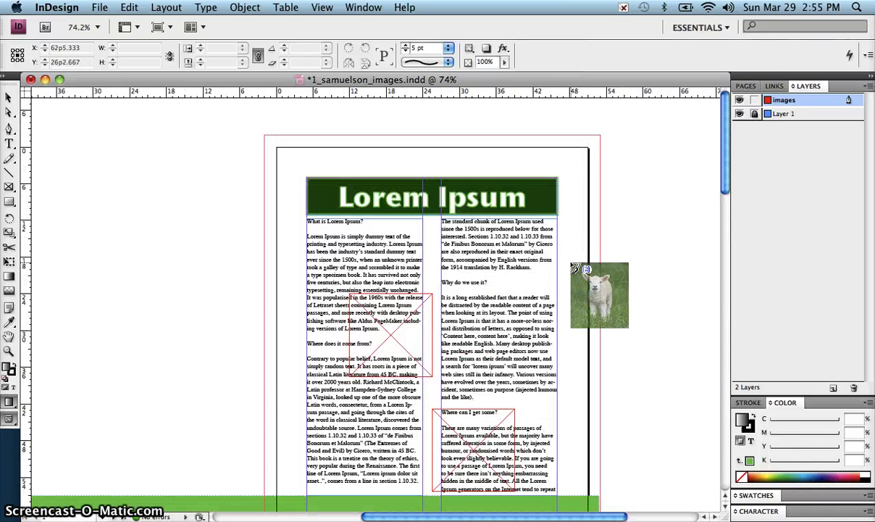
scroll(576, 268, down, 4)
scroll(576, 268, up, 1)
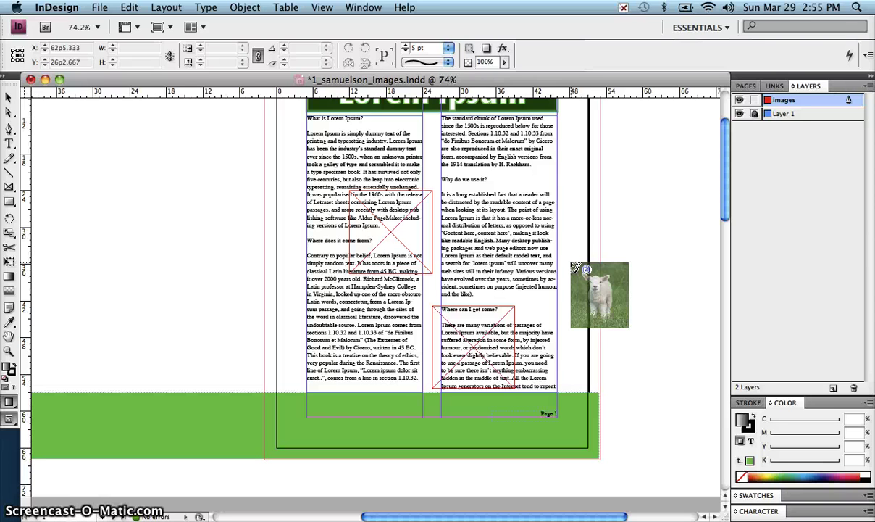
drag(578, 269, 503, 308)
scroll(500, 321, down, 1)
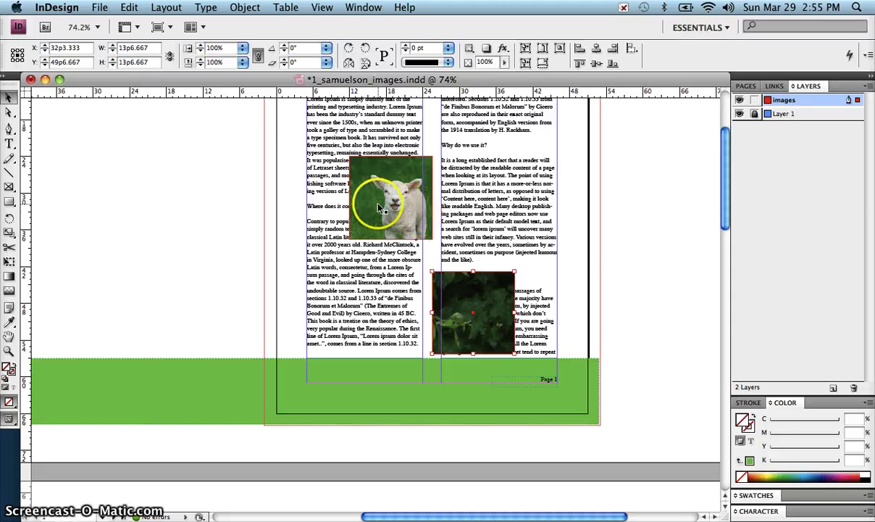
drag(382, 209, 358, 163)
drag(400, 214, 386, 203)
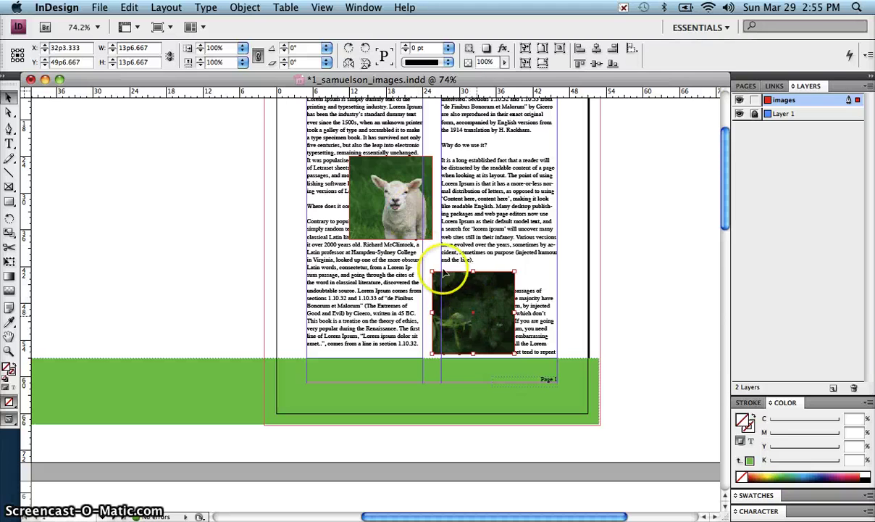
click(488, 297)
mouse_move(400, 199)
mouse_down()
mouse_move(380, 202)
mouse_move(388, 202)
mouse_up()
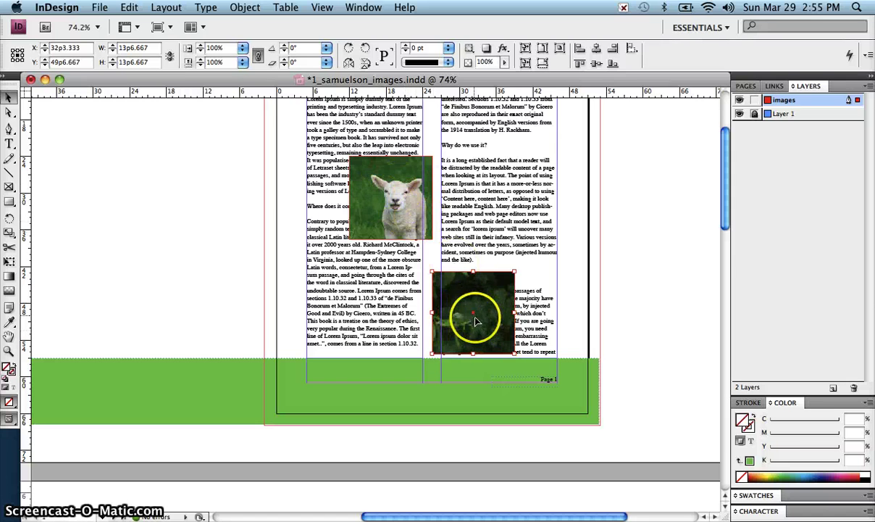
Scale the lamb picture inside its frame to about 93%, reposition it so the whole lamb fits the frame, and deselect it
drag(401, 155, 399, 205)
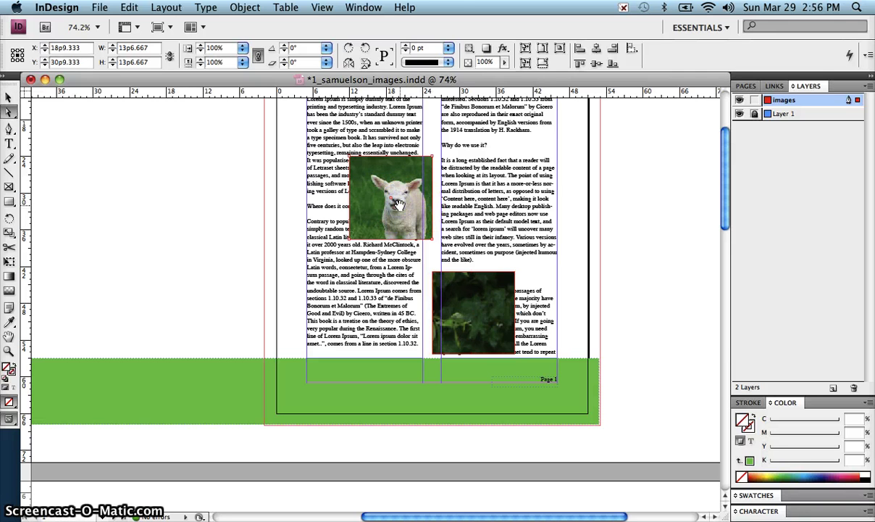
click(8, 112)
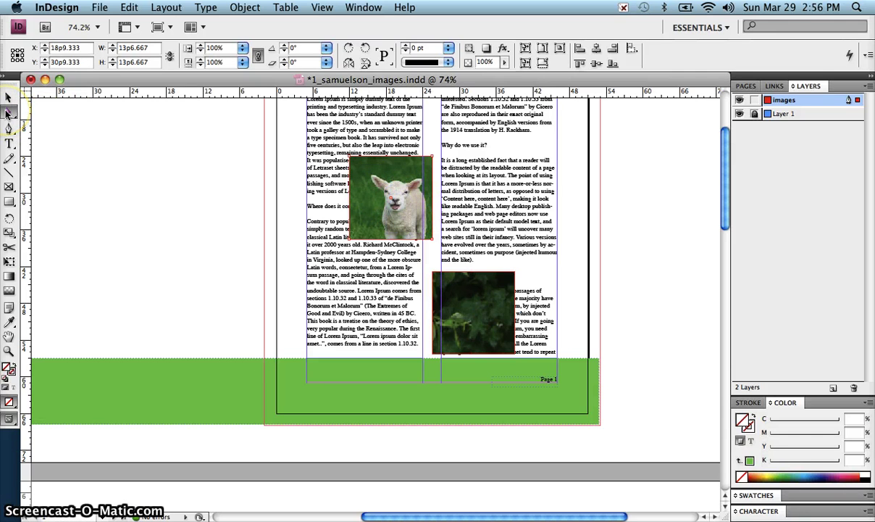
drag(381, 225, 440, 259)
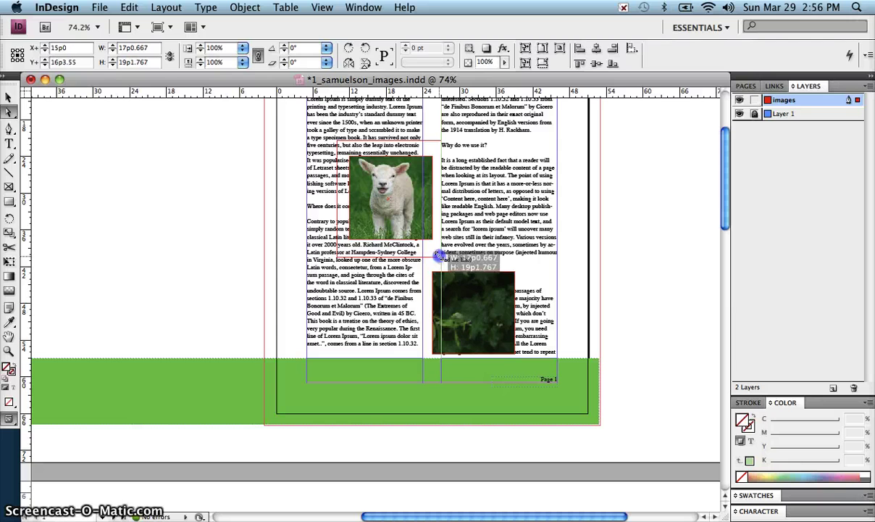
drag(437, 254, 391, 213)
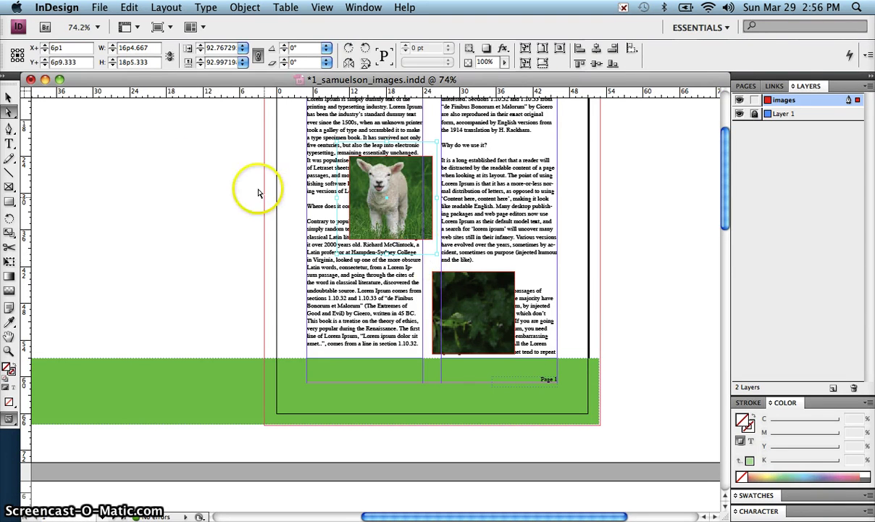
click(7, 101)
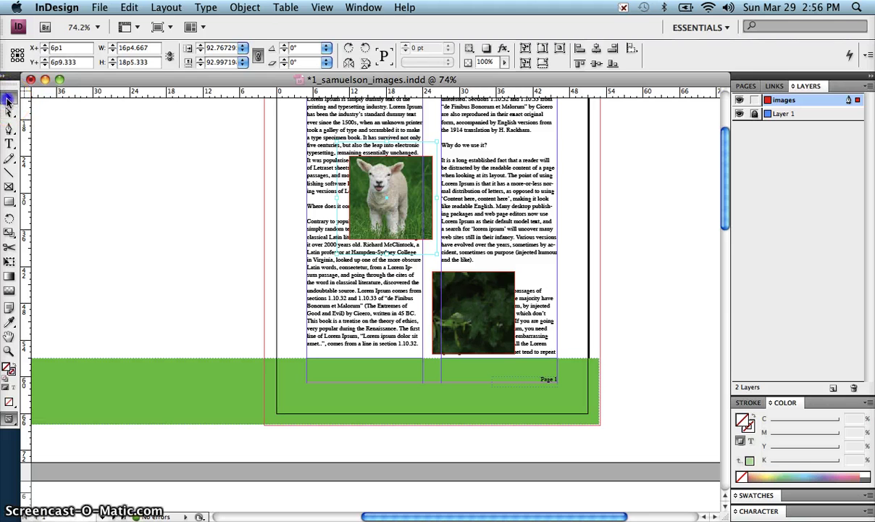
click(219, 216)
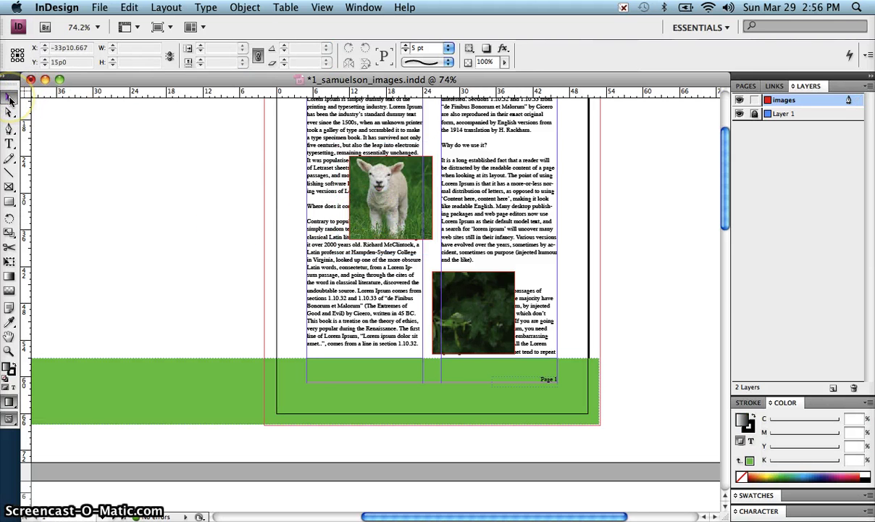
Select the lamb frame, show the Text Wrap panel and move it to the pasteboard beside the page
click(426, 216)
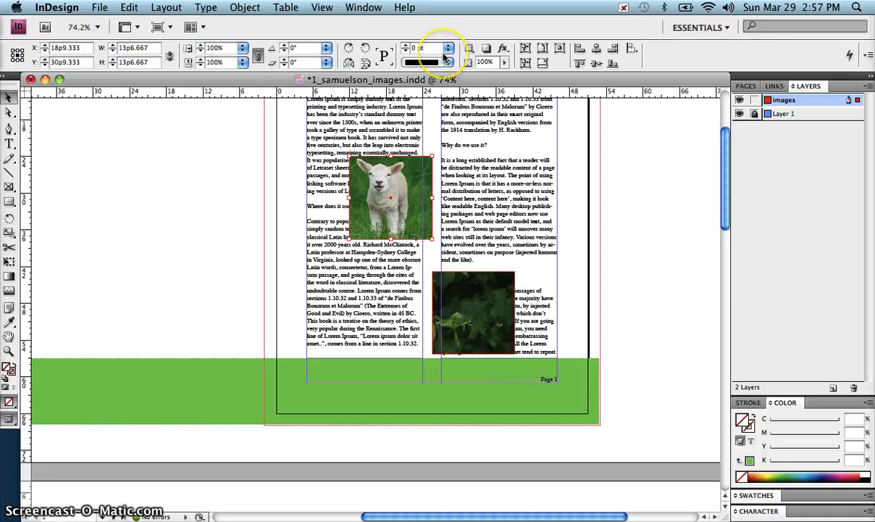
click(371, 9)
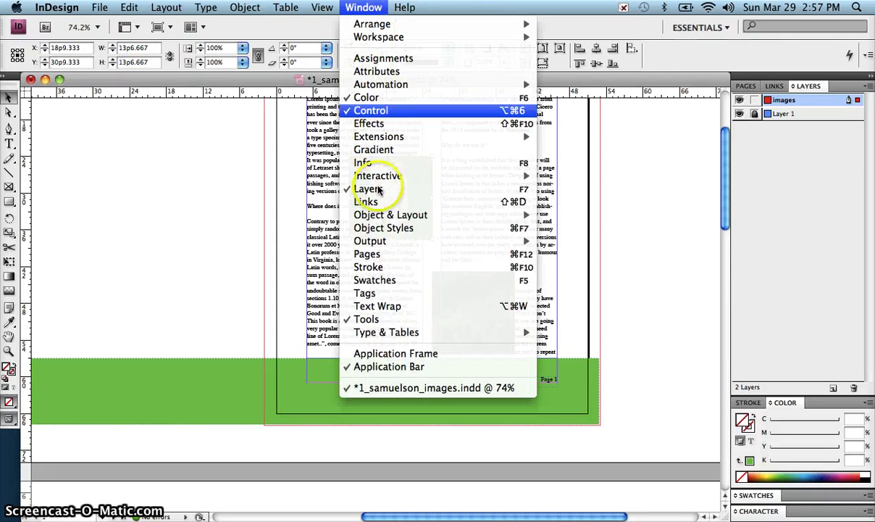
click(382, 306)
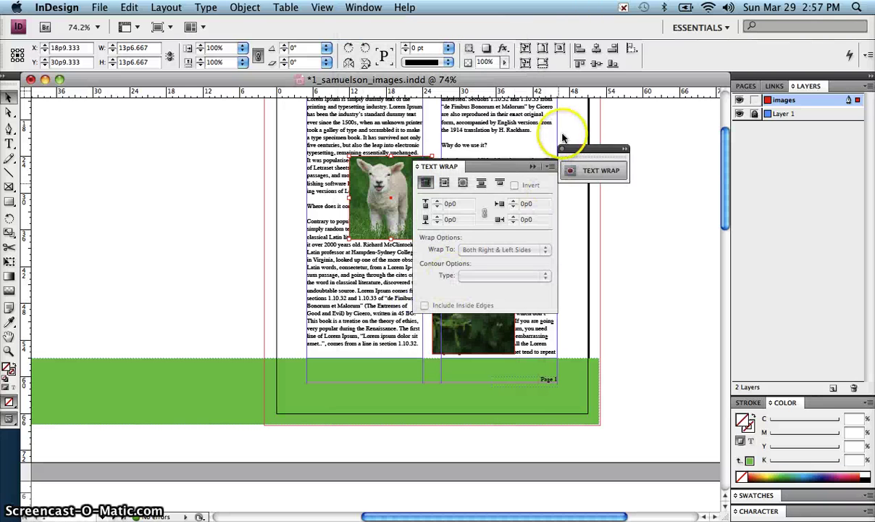
drag(593, 151, 670, 152)
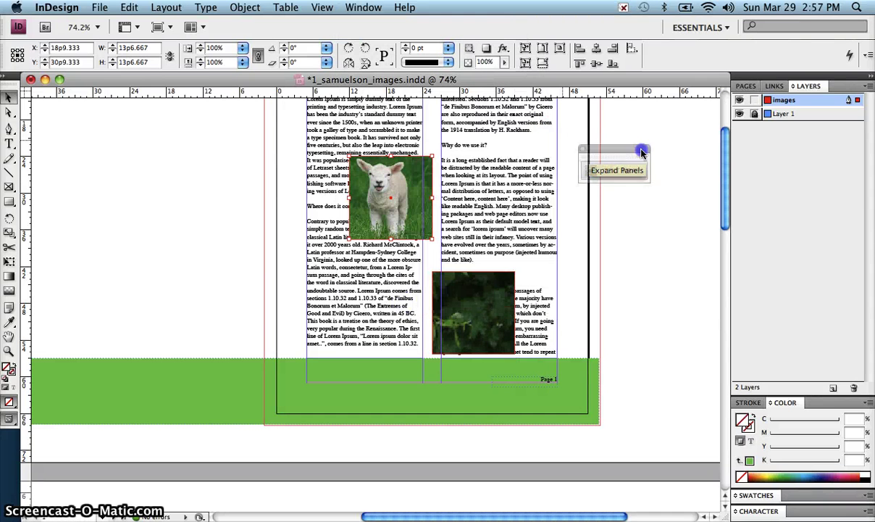
click(671, 157)
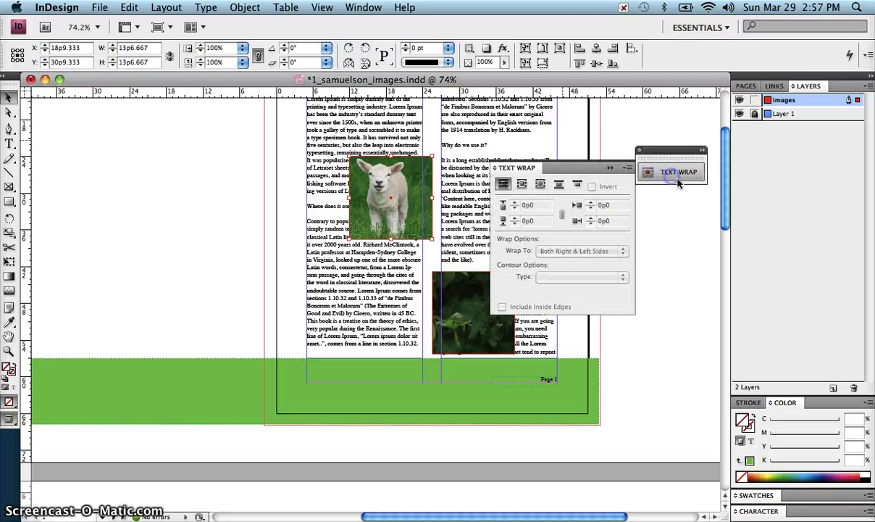
Wrap text around the lamb frame's bounding box with a 0p4 offset on all sides, keeping Wrap To at Both Right & Left Sides
click(521, 185)
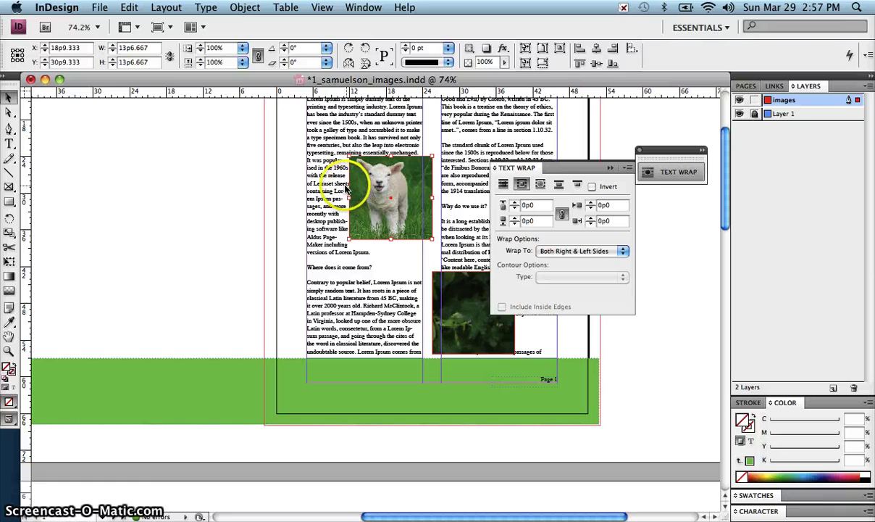
click(512, 205)
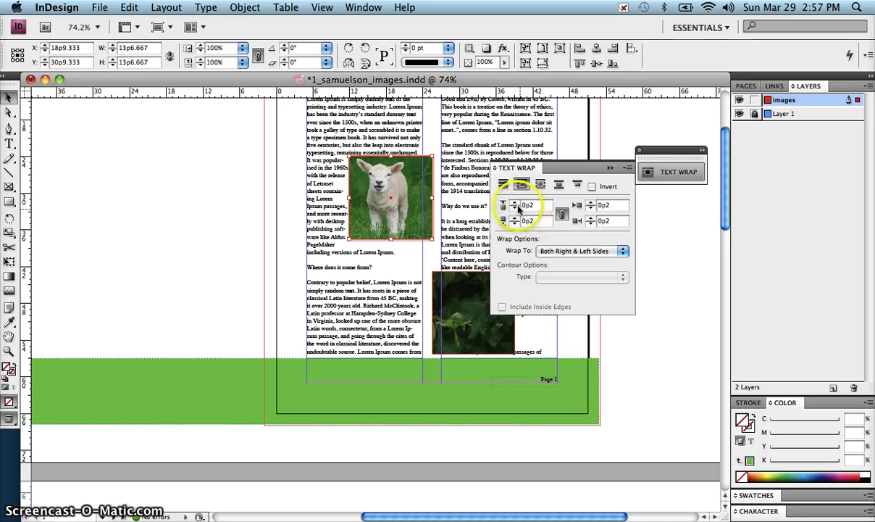
click(513, 203)
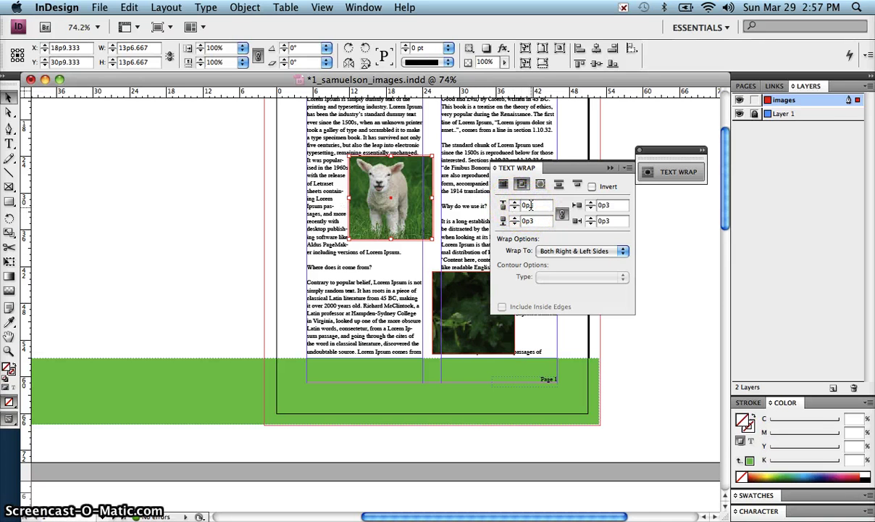
click(513, 203)
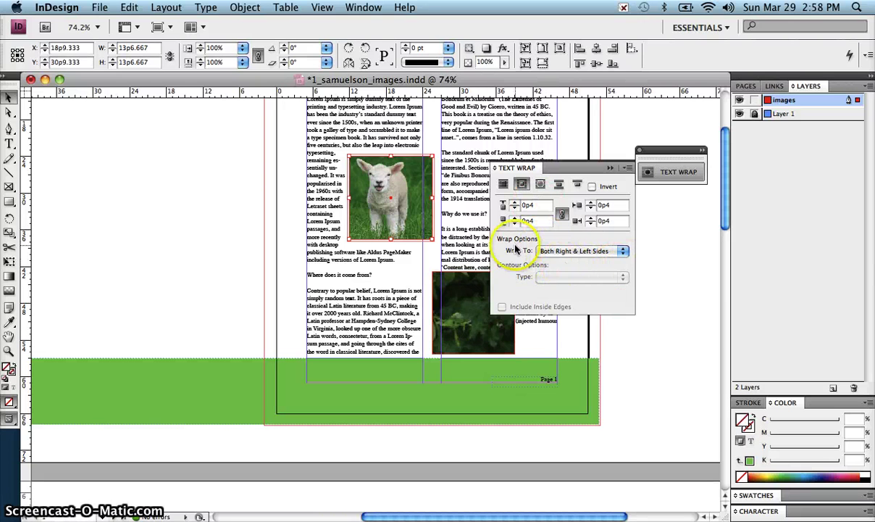
click(563, 250)
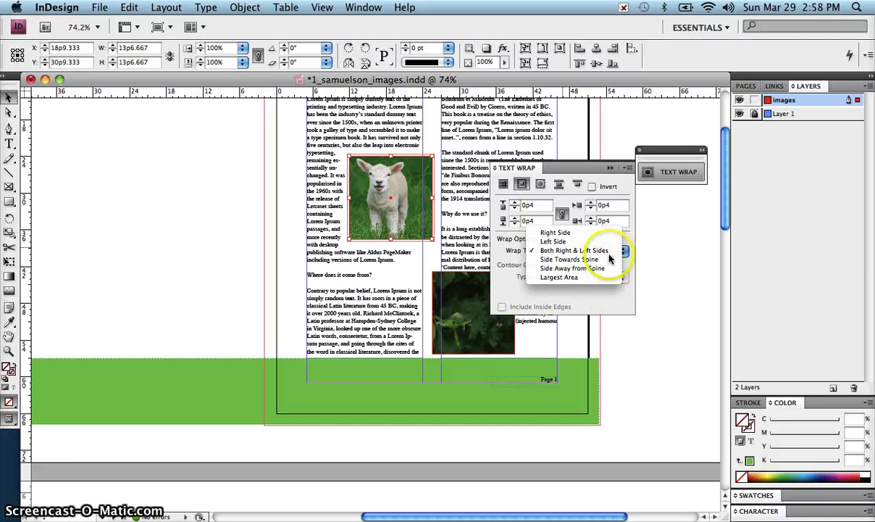
click(552, 251)
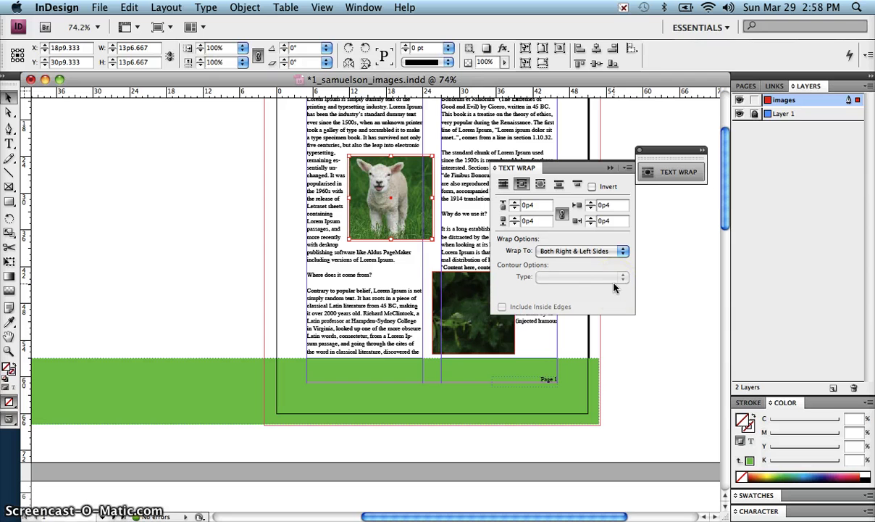
Deselect the lamb frame and collapse the Text Wrap panel so it no longer covers the page
click(654, 273)
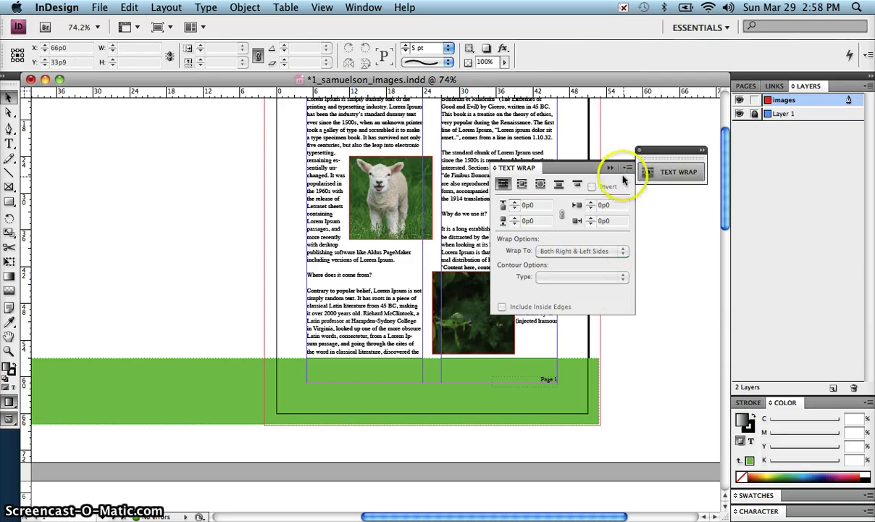
click(660, 171)
click(586, 351)
Scale the goat picture proportionally inside its second-column frame down to about 29%, moving the content as needed to reach its corners
click(489, 335)
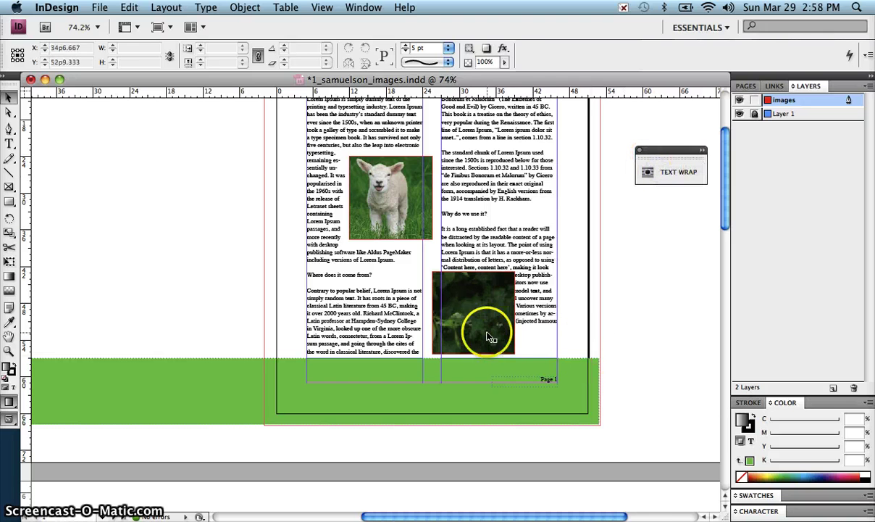
click(487, 334)
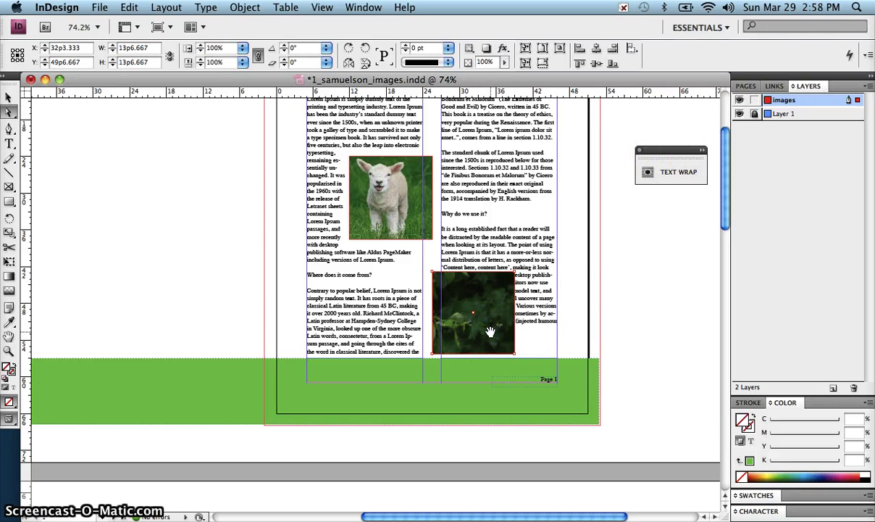
drag(491, 332, 478, 317)
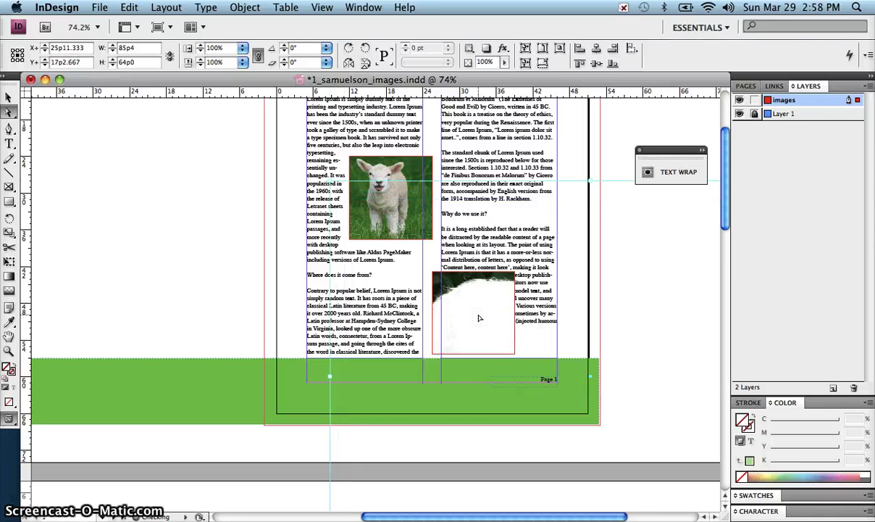
drag(330, 181, 482, 295)
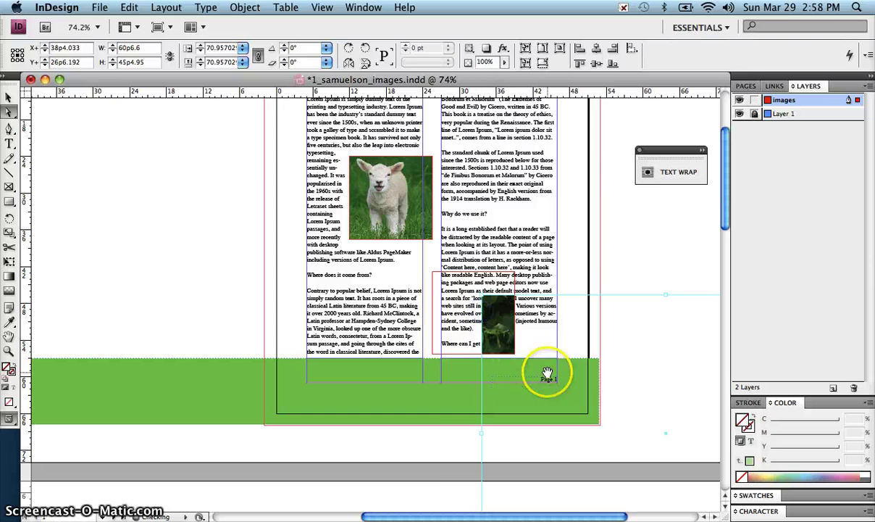
drag(505, 342, 269, 207)
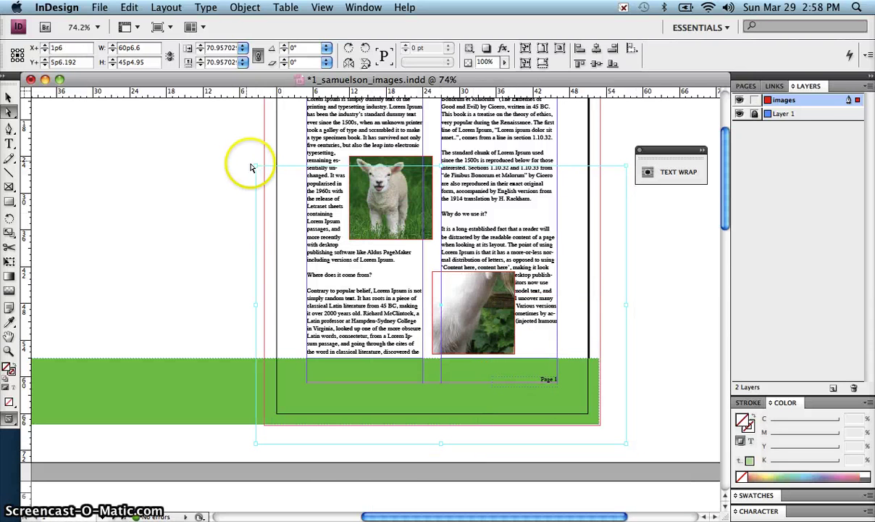
drag(254, 168, 391, 256)
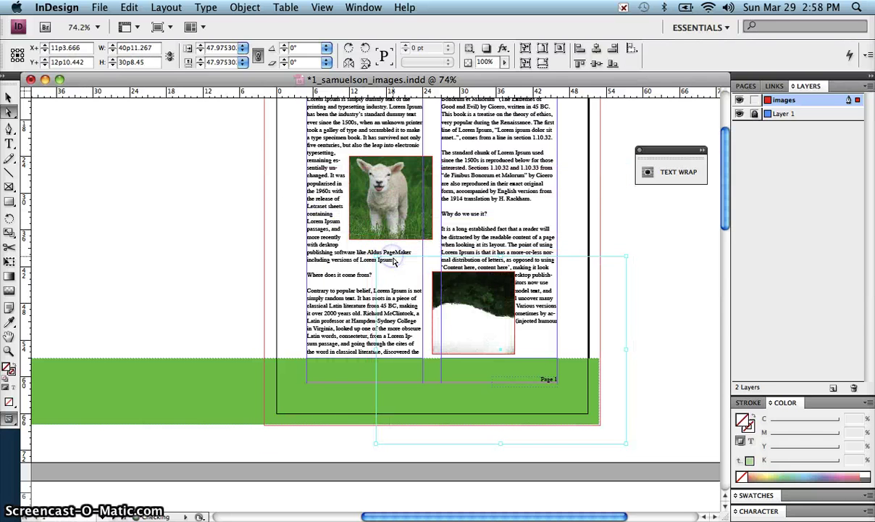
drag(626, 442, 395, 361)
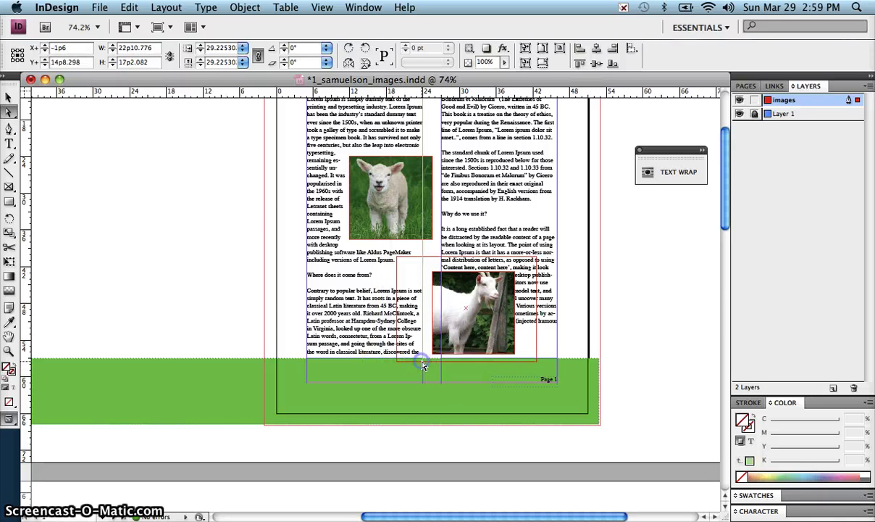
Scale the goat picture to about 23%, reposition it so the whole goat fits the frame, and deselect it
click(529, 293)
drag(536, 258, 519, 262)
drag(463, 283, 527, 354)
mouse_move(489, 322)
mouse_down()
mouse_move(505, 319)
mouse_move(484, 320)
mouse_up()
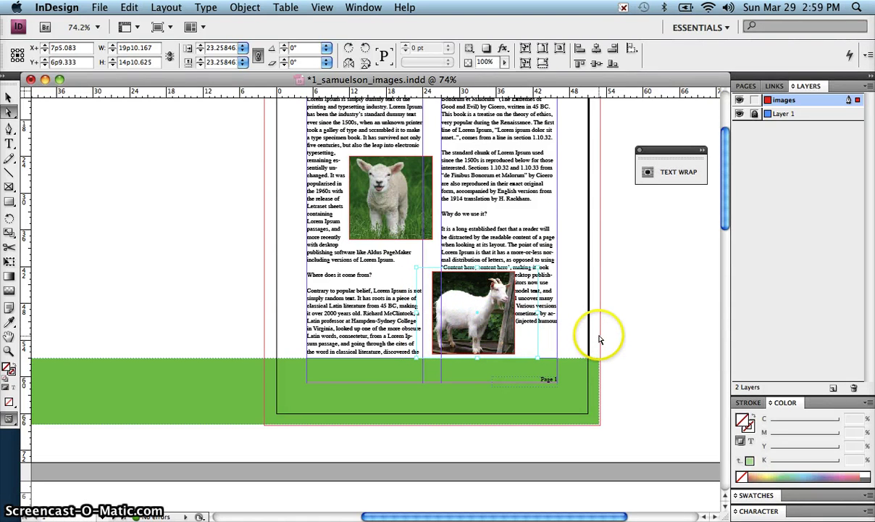
click(634, 323)
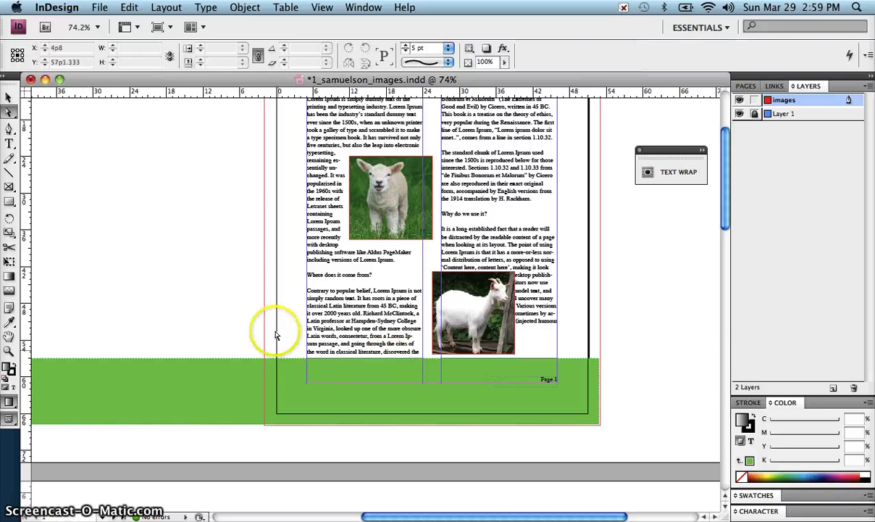
Wrap text around the goat frame's bounding box with a 0p4 offset on all sides, and deselect the frame
click(9, 98)
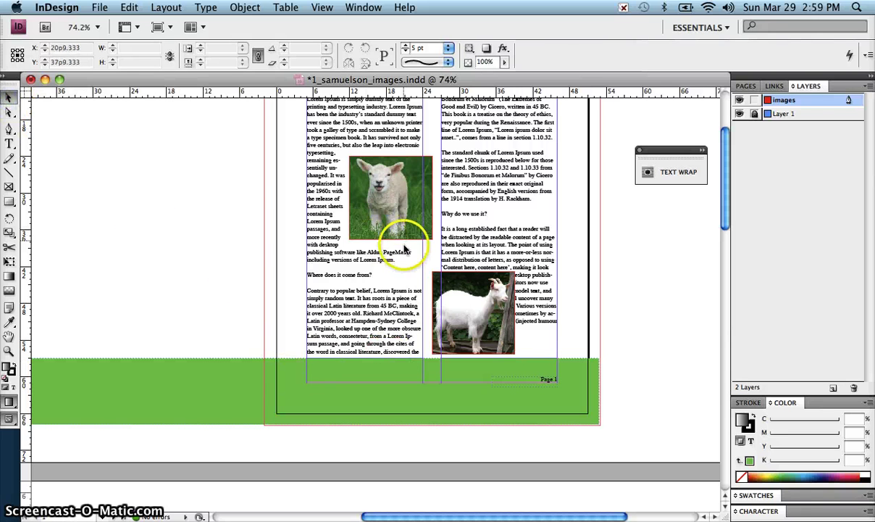
click(469, 310)
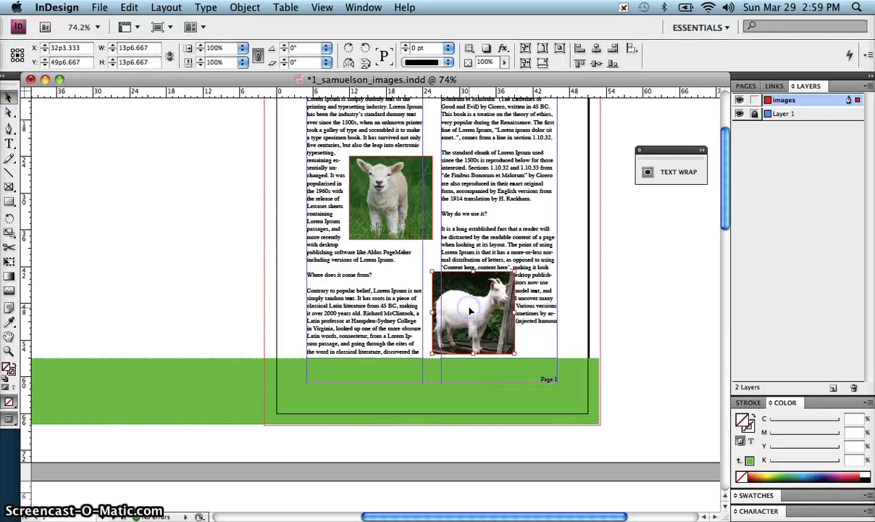
click(674, 171)
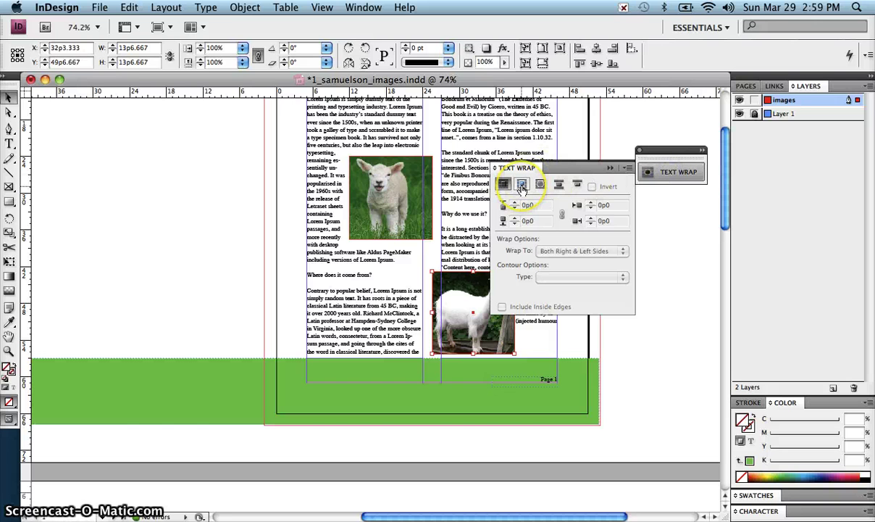
click(522, 186)
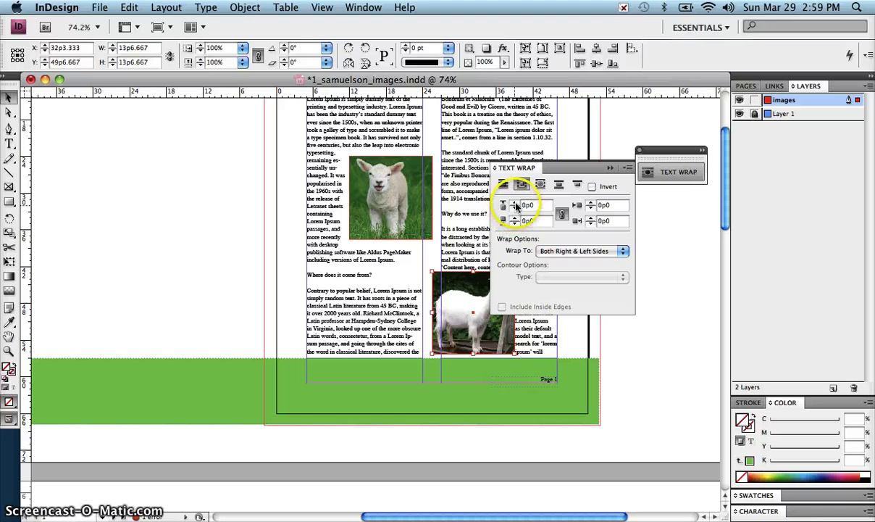
click(515, 203)
click(515, 204)
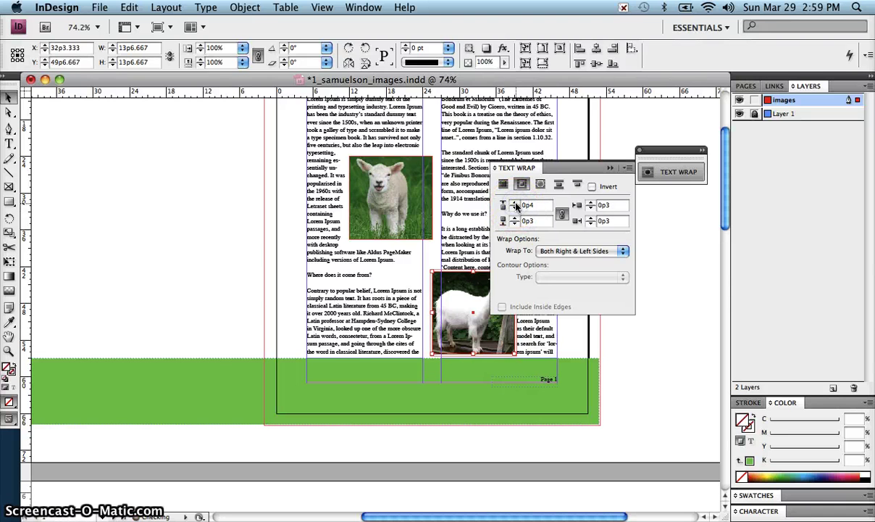
click(515, 203)
click(515, 203)
click(611, 168)
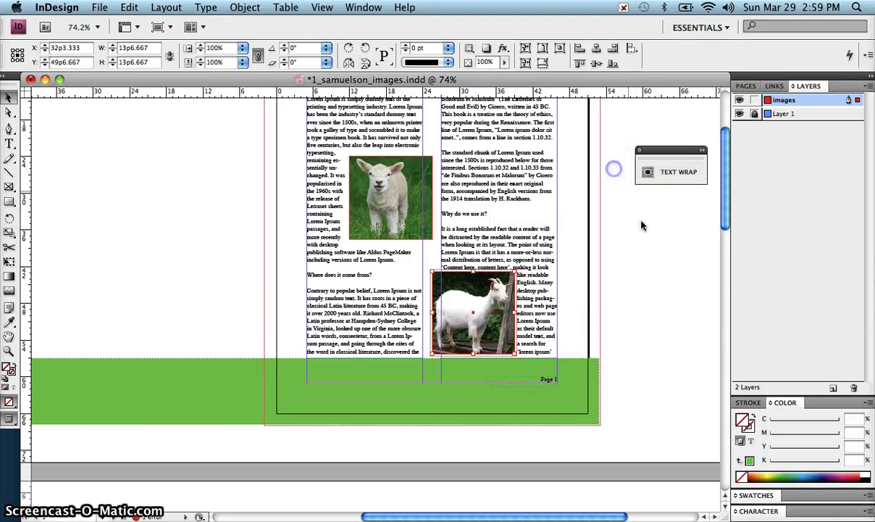
click(573, 259)
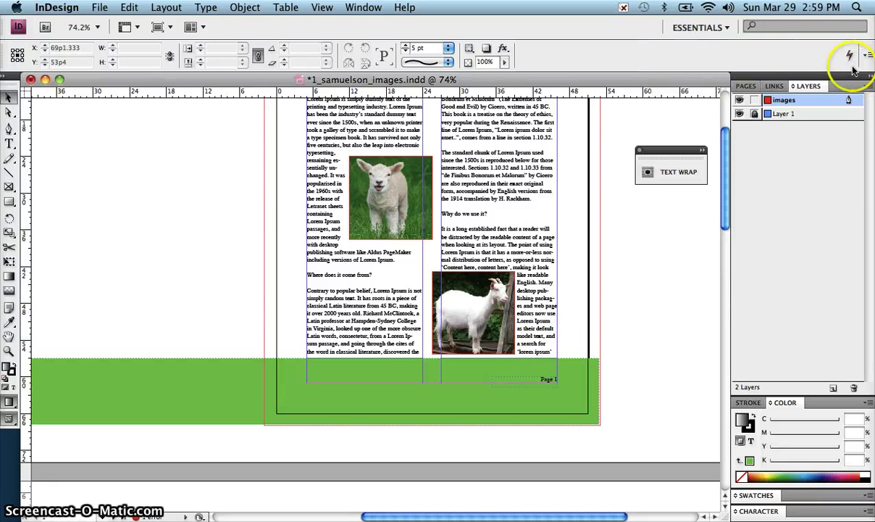
Go to the spread of pages 2–3
click(749, 87)
mouse_move(761, 180)
mouse_down()
mouse_move(398, 251)
mouse_move(549, 276)
mouse_move(798, 222)
mouse_up()
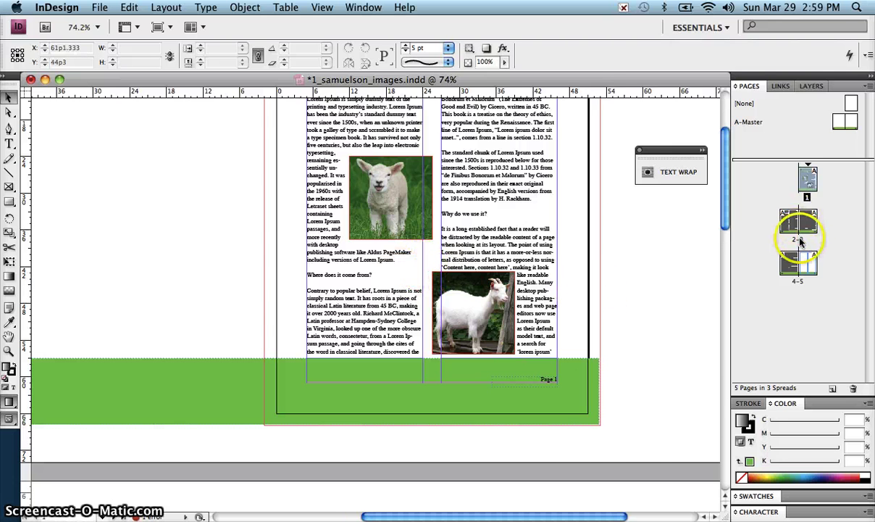
double_click(798, 223)
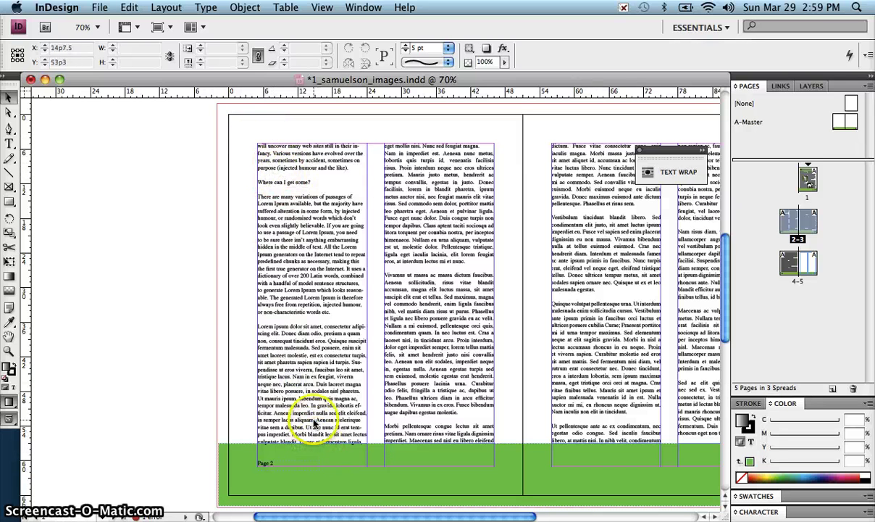
Try shortening the first-column text frame on page 2 by one line, with Layer 1 unlocked
click(805, 85)
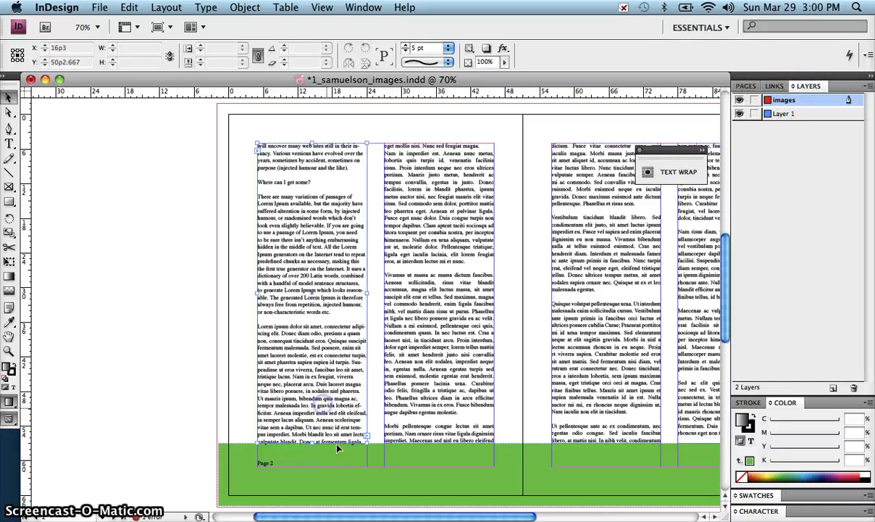
click(317, 429)
drag(313, 444, 311, 440)
click(147, 409)
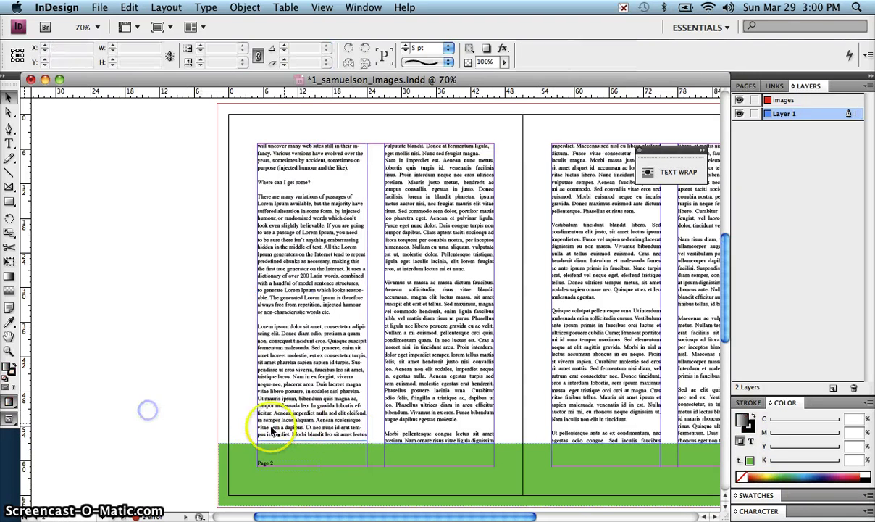
Restore the height of page 2's first-column text frame, lock Layer 1 and make the images layer active
click(313, 438)
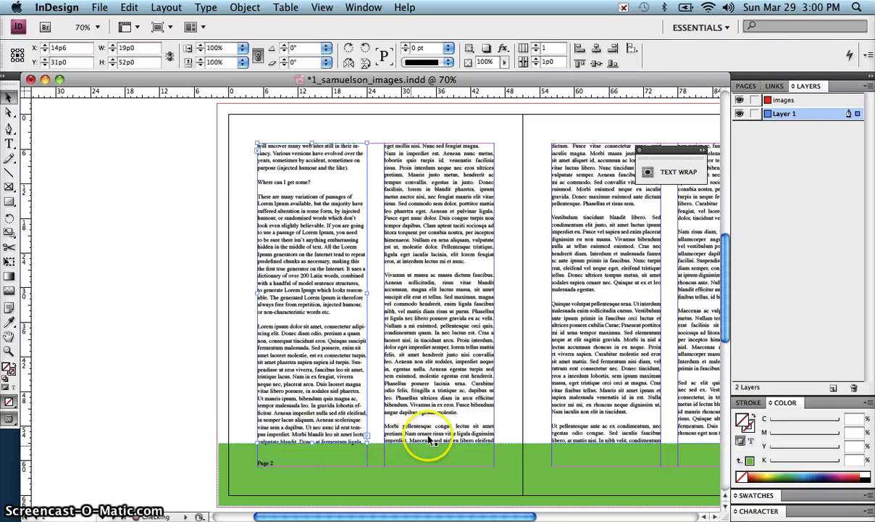
click(754, 113)
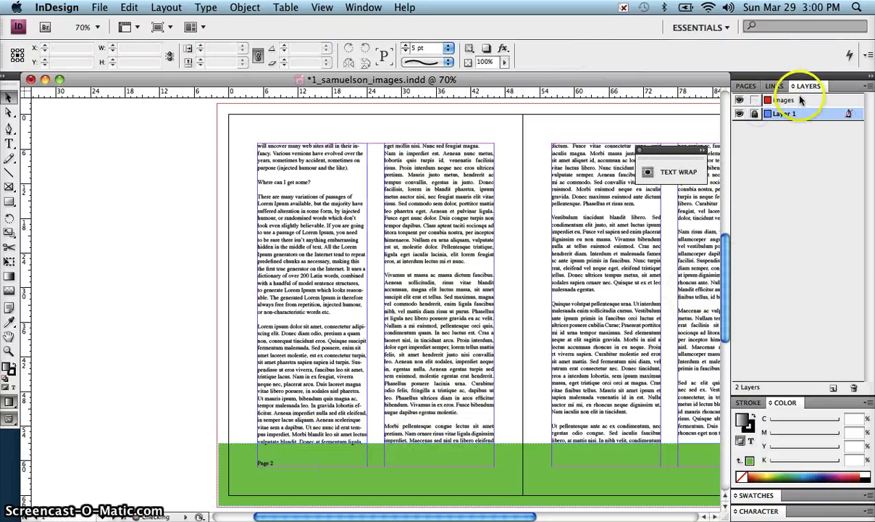
click(800, 100)
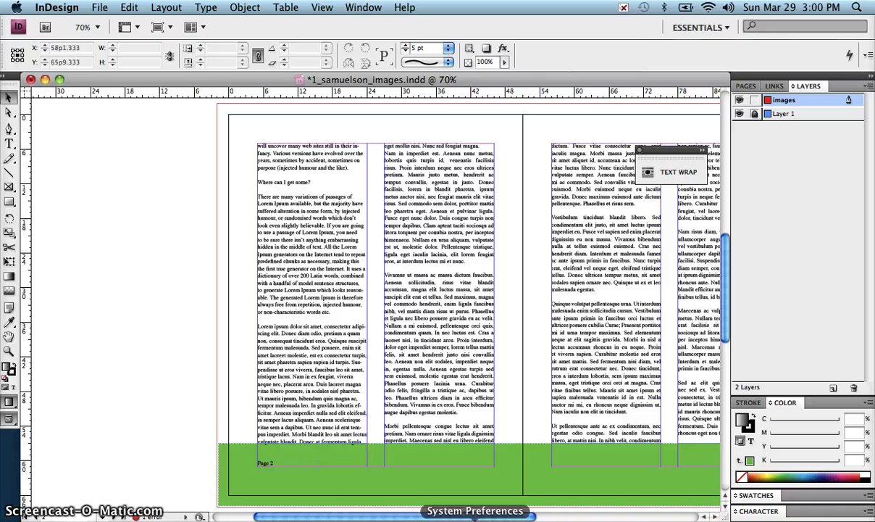
Draw an elliptical picture frame about 25p1 wide and 29p10 high on page 2 and center it between the two columns
drag(359, 516, 404, 516)
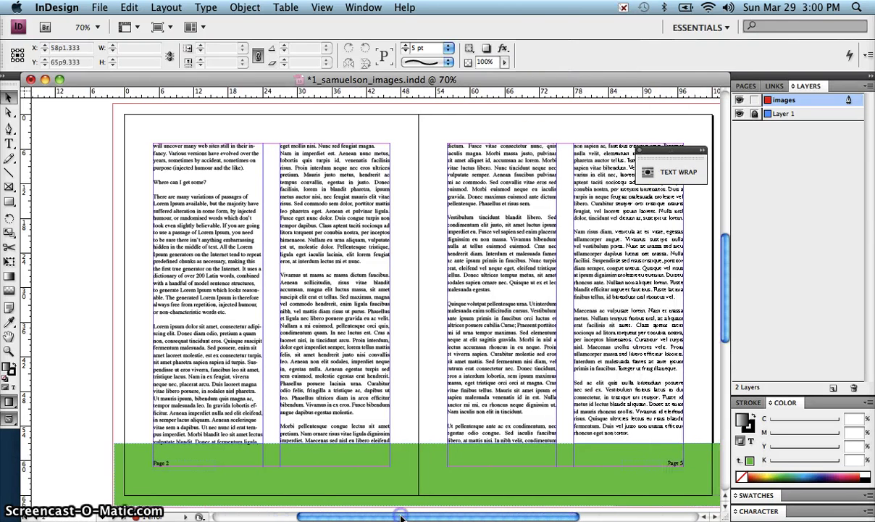
click(10, 186)
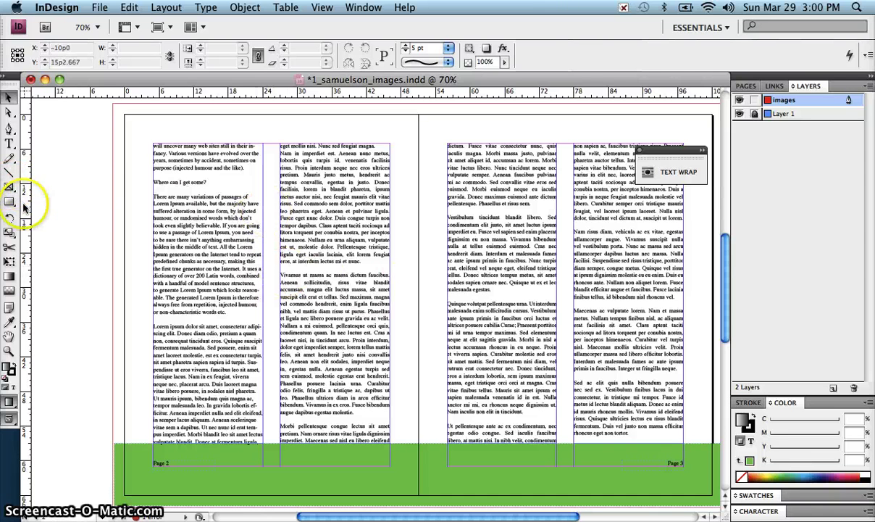
drag(9, 186, 69, 201)
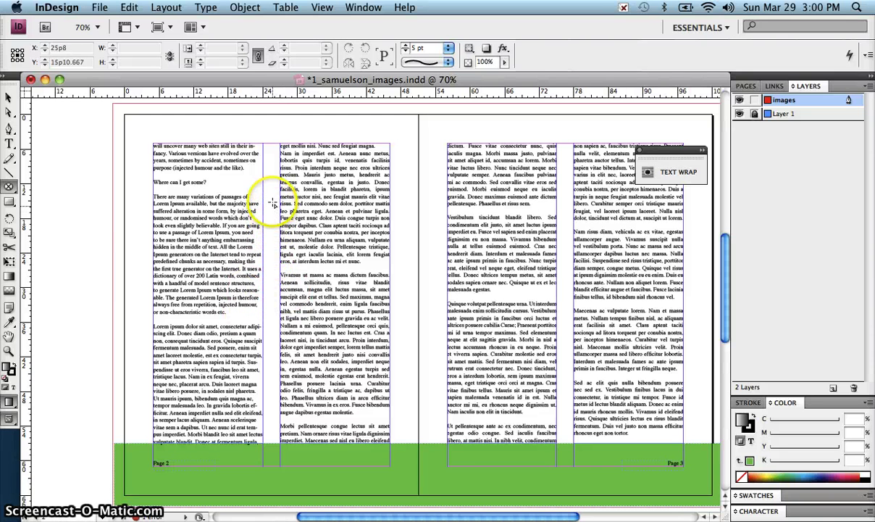
drag(273, 197, 416, 372)
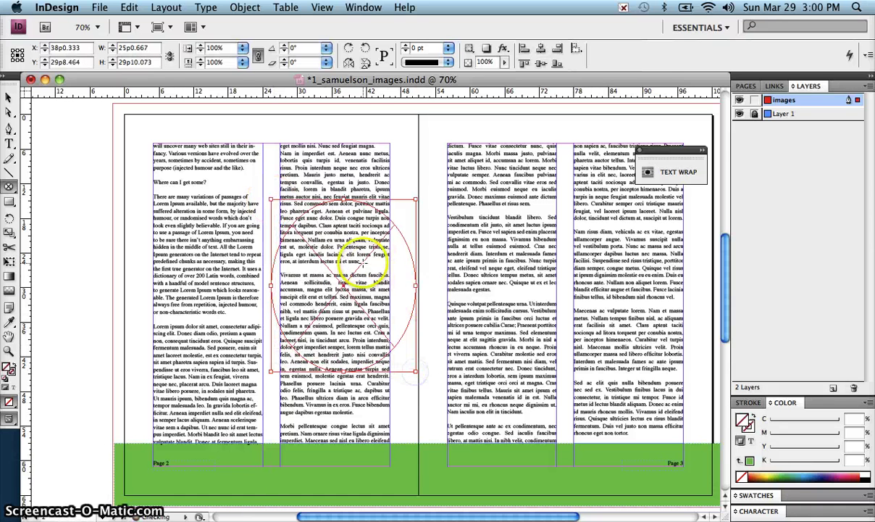
click(7, 96)
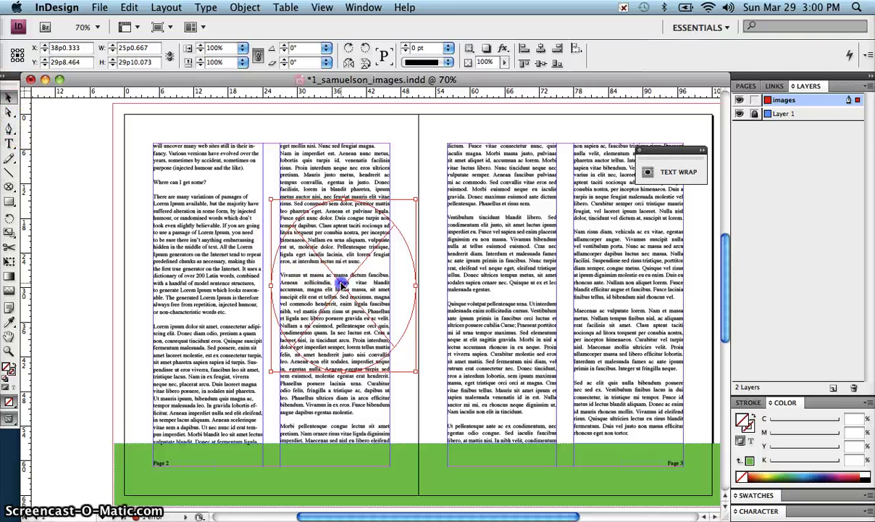
drag(322, 269, 271, 290)
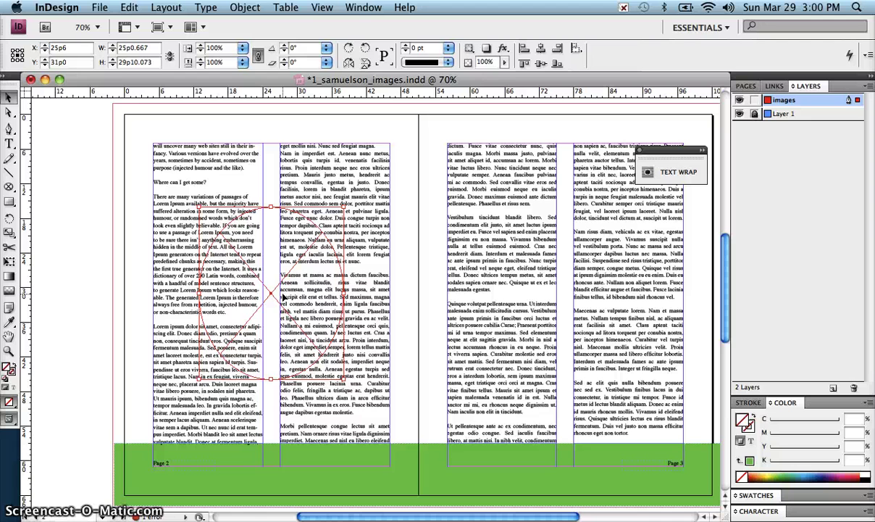
Place cat.png into the elliptical frame on page 2 and reposition the picture inside it
click(98, 8)
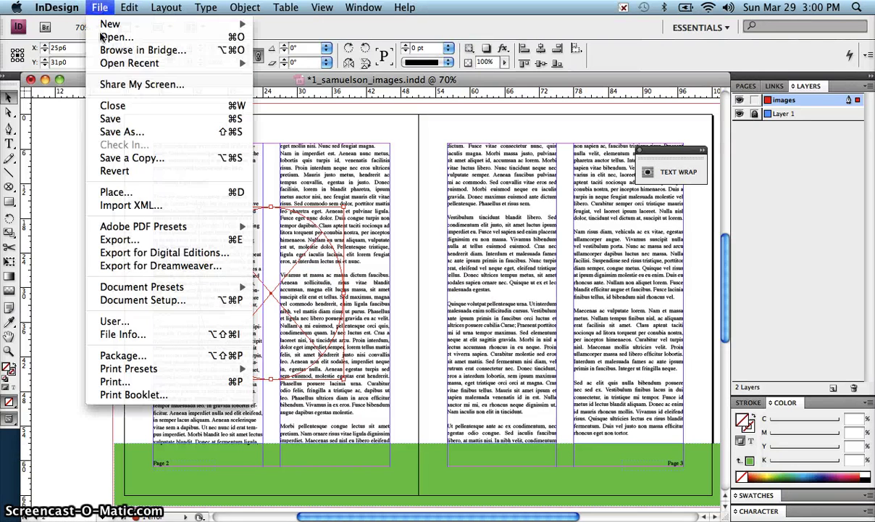
click(130, 191)
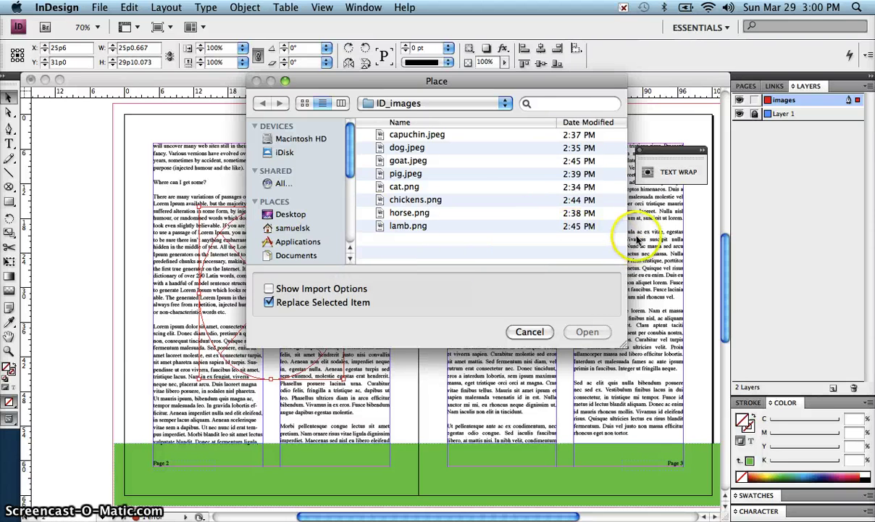
click(413, 188)
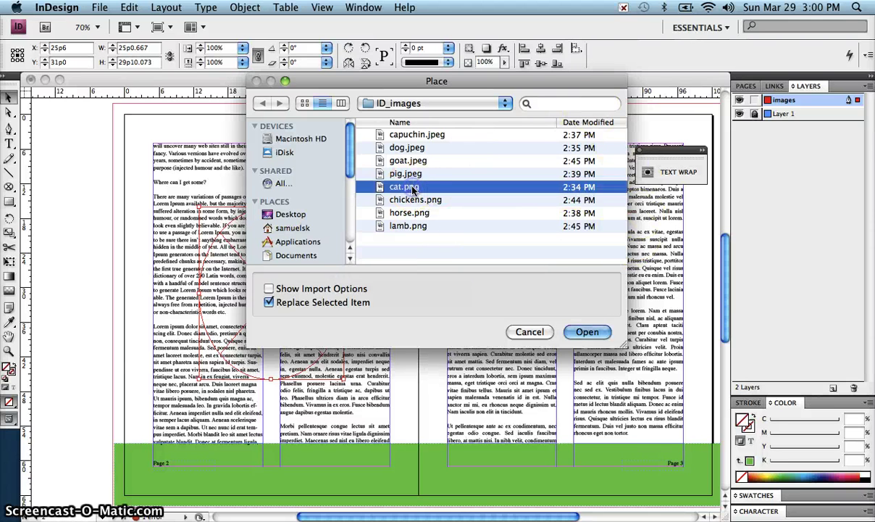
click(590, 331)
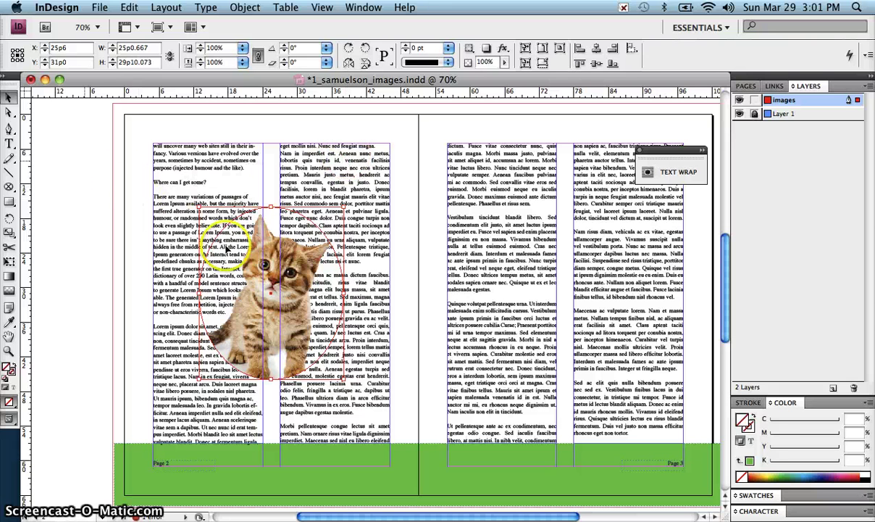
drag(285, 300, 282, 335)
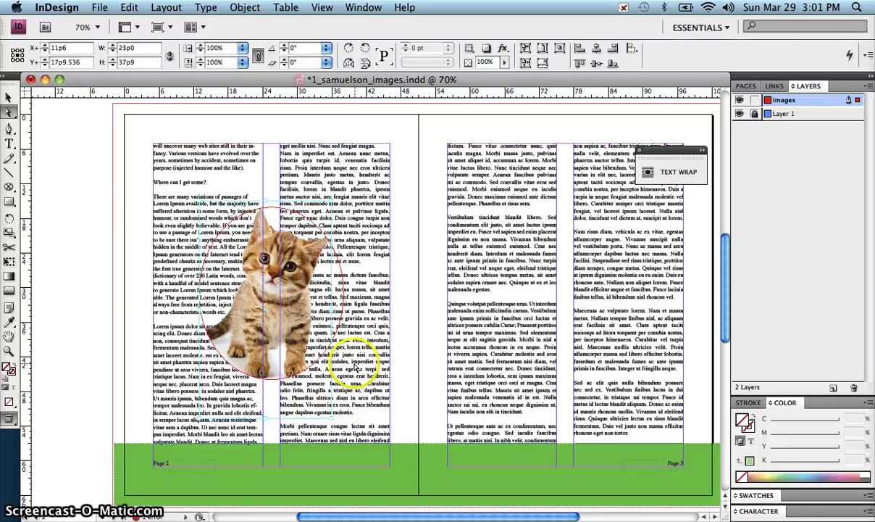
Wrap the page 2 text around the bounding box of the elliptical cat frame
click(9, 96)
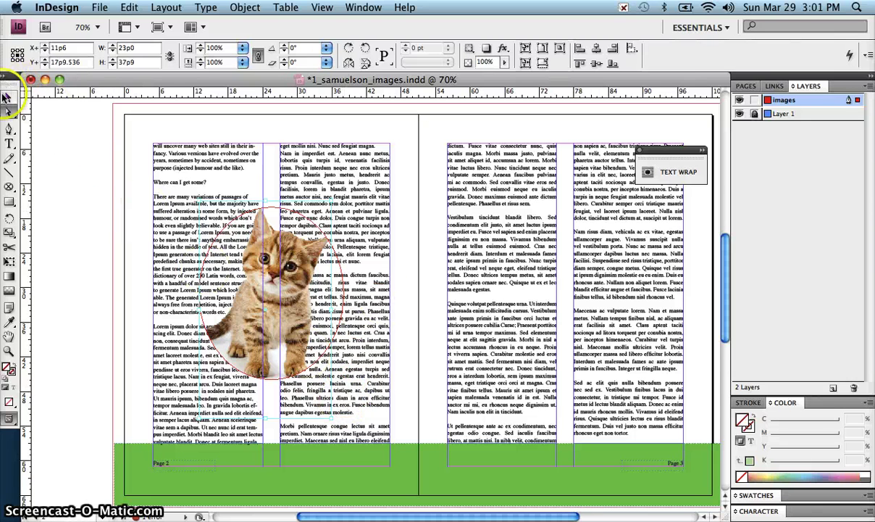
click(70, 162)
click(275, 257)
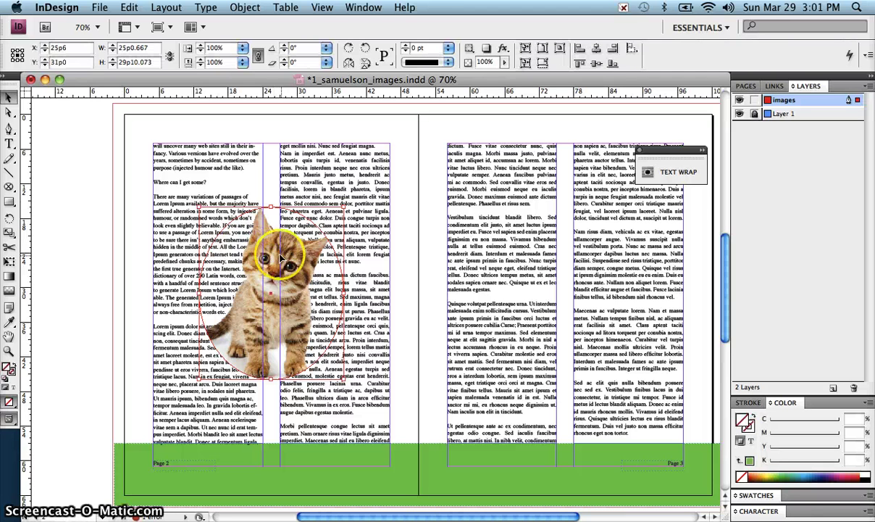
click(673, 174)
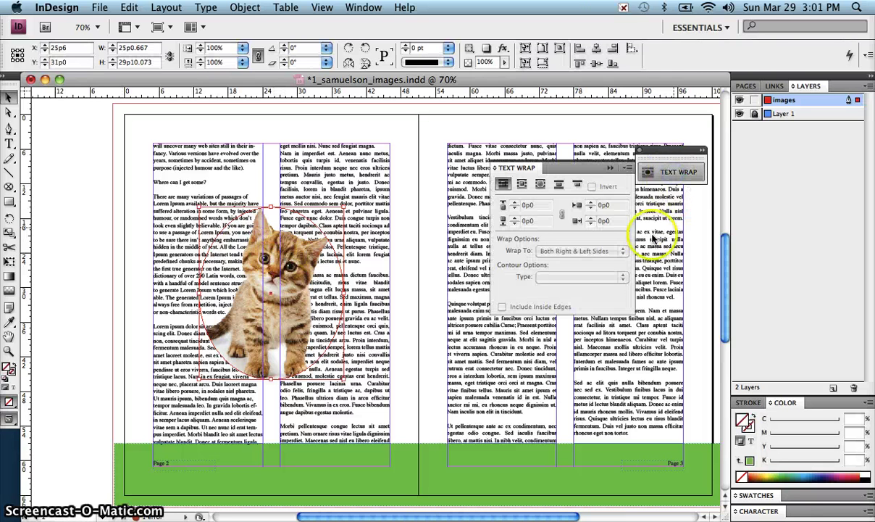
drag(563, 167, 621, 168)
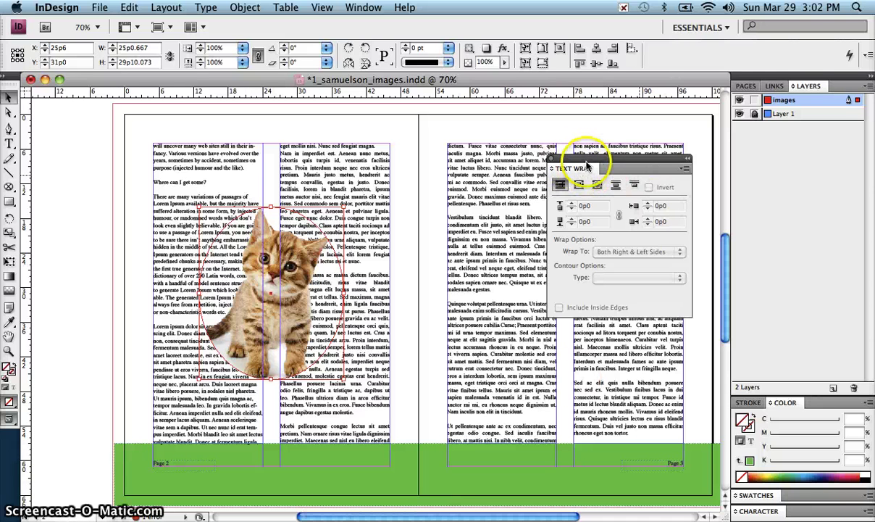
click(617, 184)
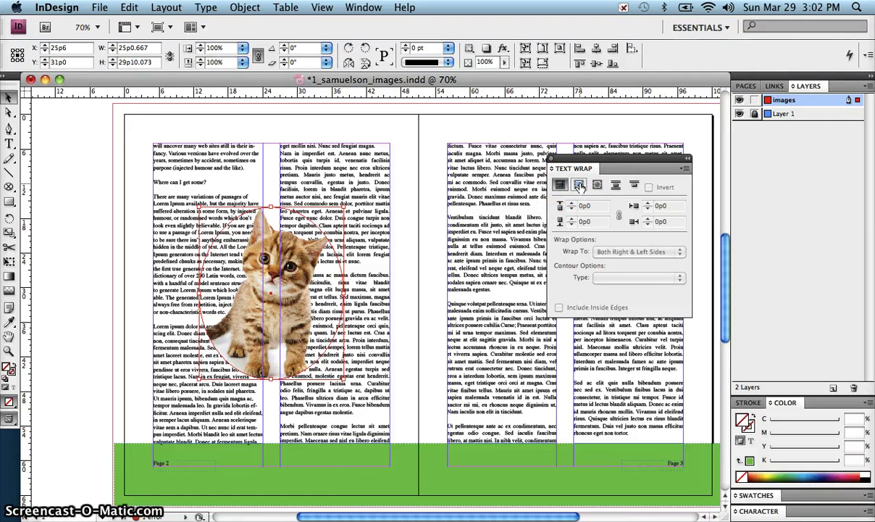
click(579, 185)
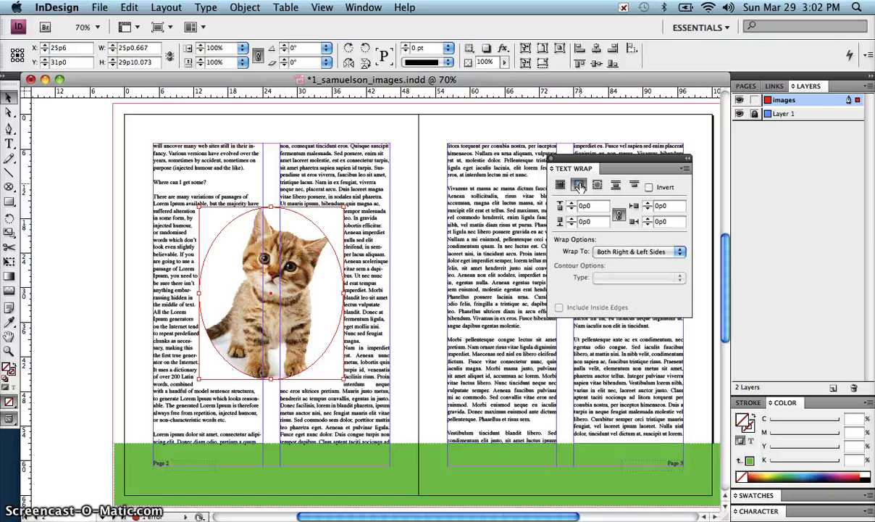
Change the cat picture's text wrap to follow the object shape, with the contour type set to Detect Edges
click(598, 185)
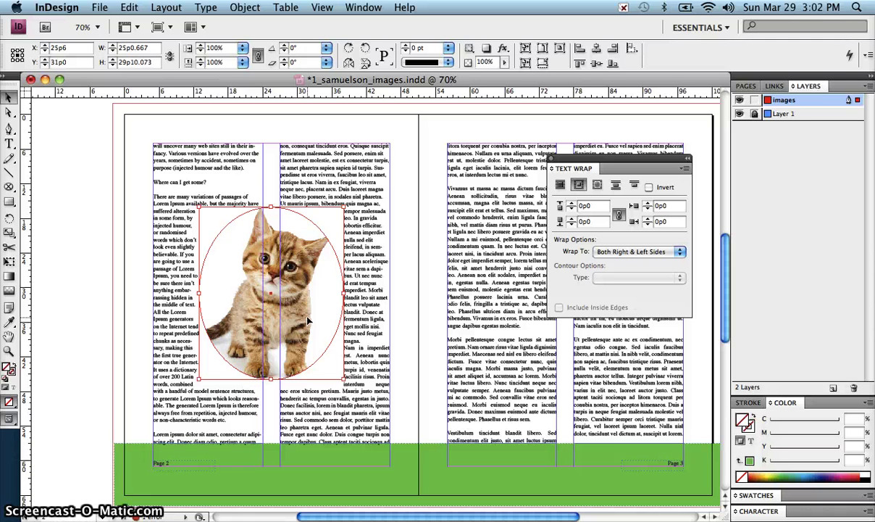
click(596, 186)
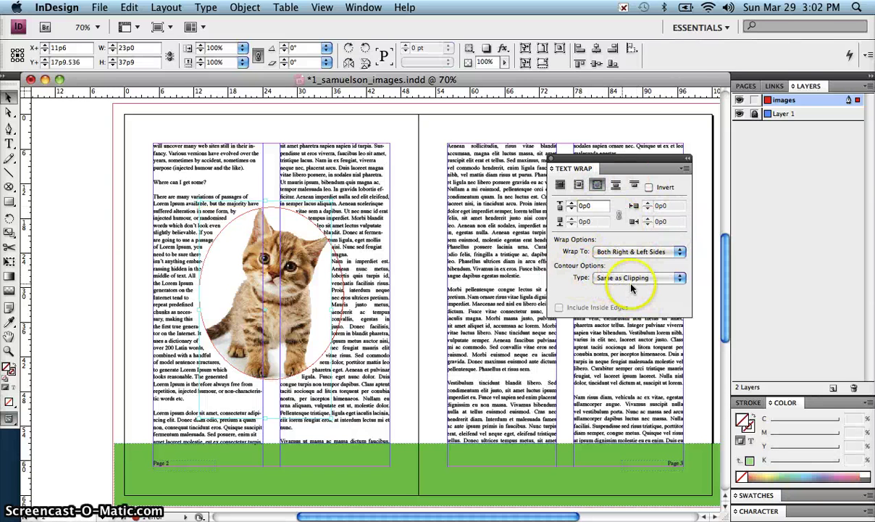
click(621, 278)
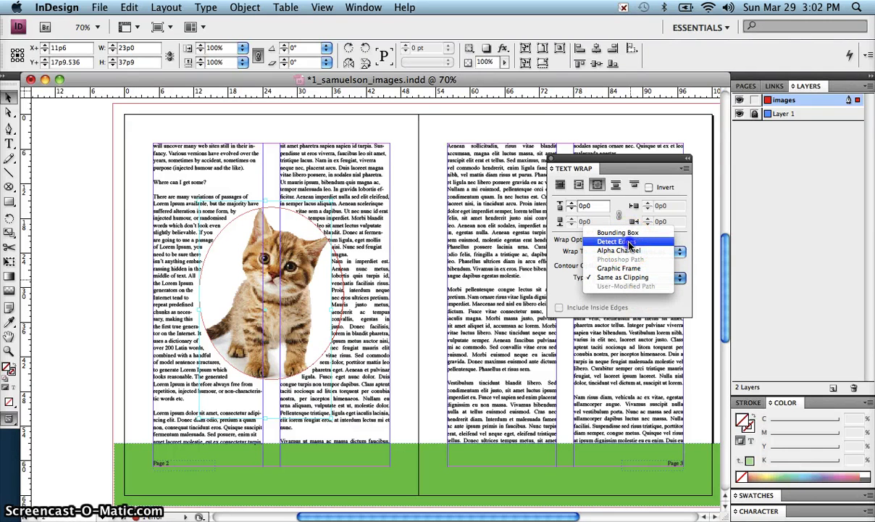
click(630, 242)
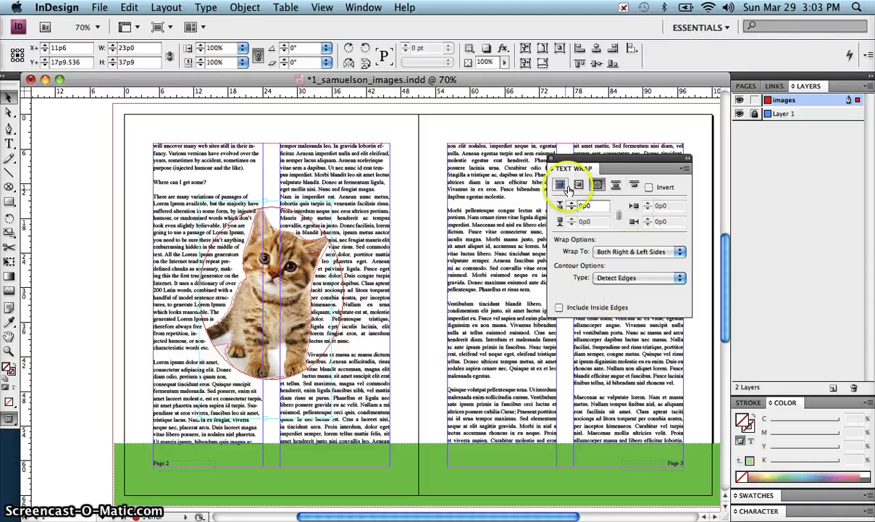
Set the cat picture's text wrap offset to 0p4 and deselect the picture
click(572, 205)
click(572, 205)
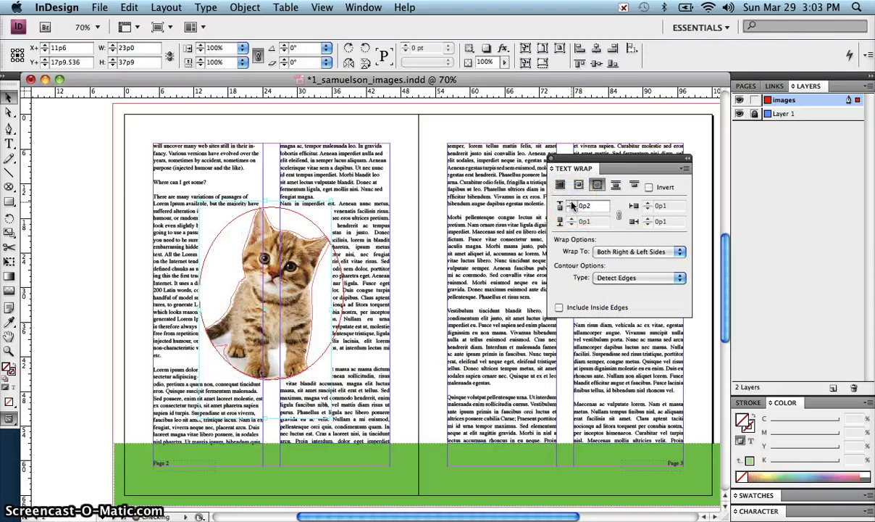
click(571, 205)
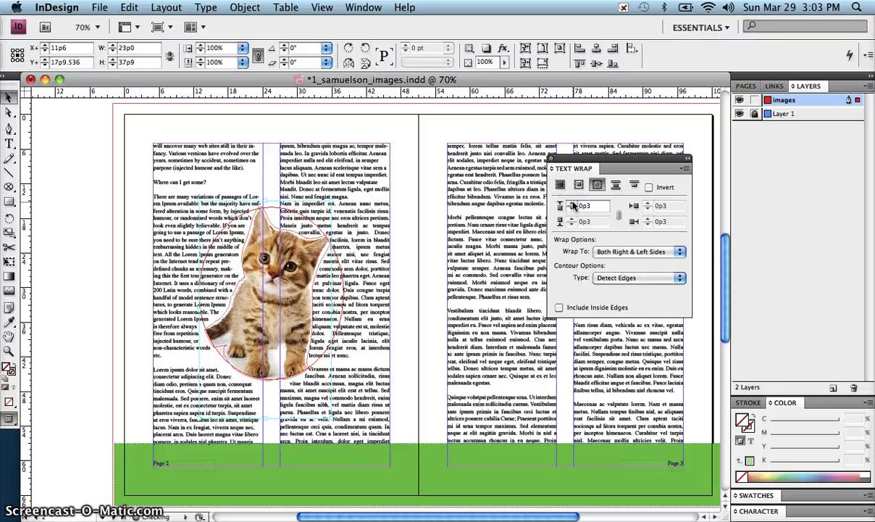
click(572, 205)
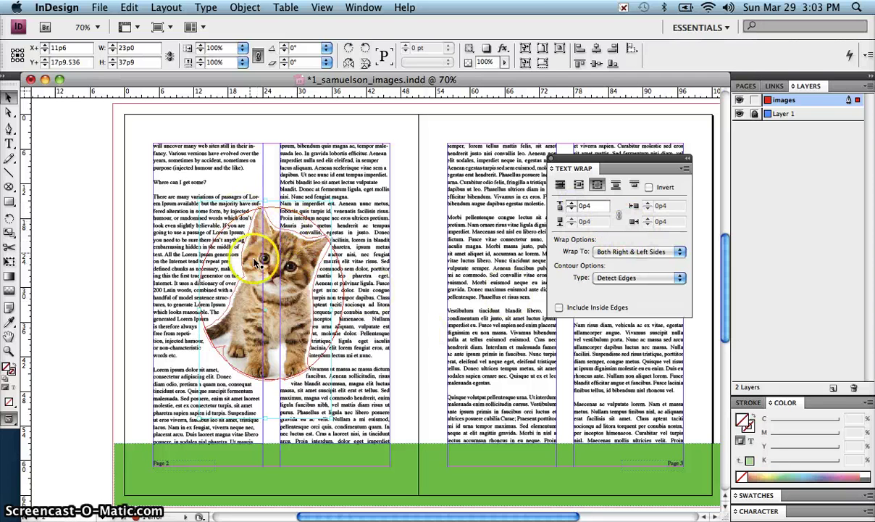
click(87, 270)
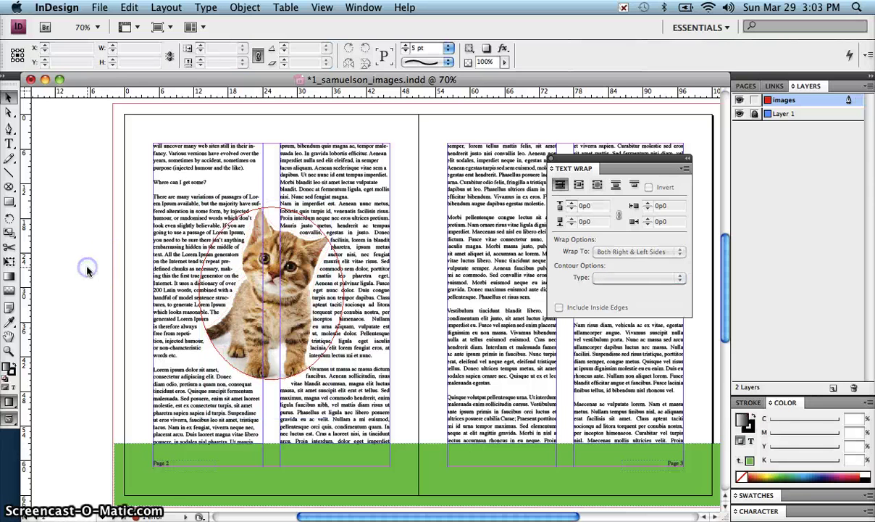